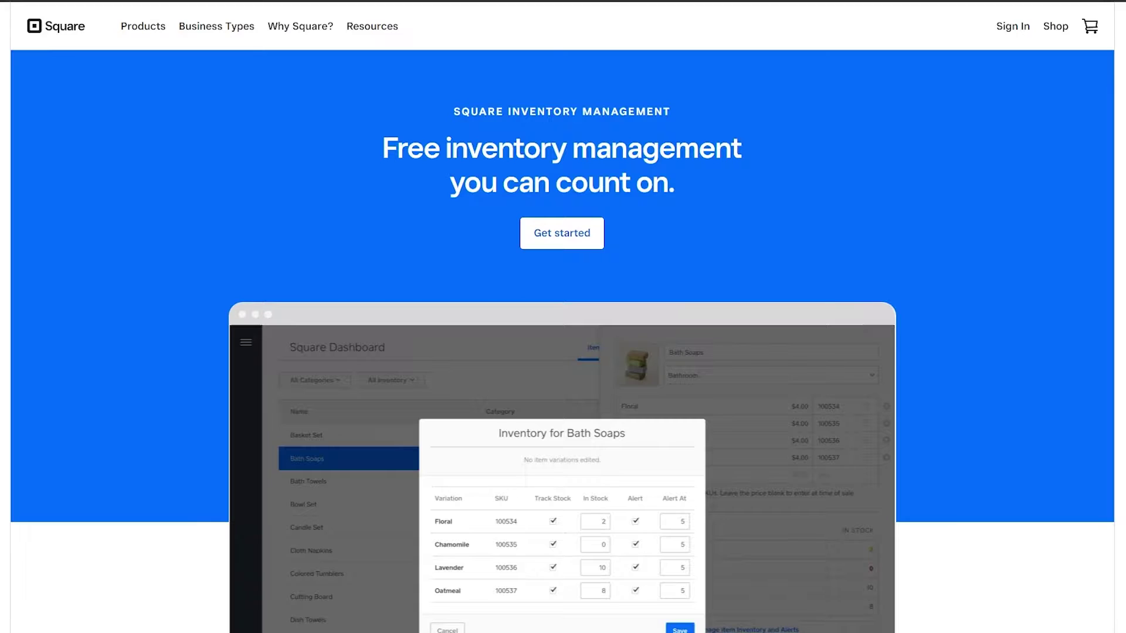
Step: Look over the Inventory Management page and start Square account sign-up with Get started
scroll(496, 57, down, 20)
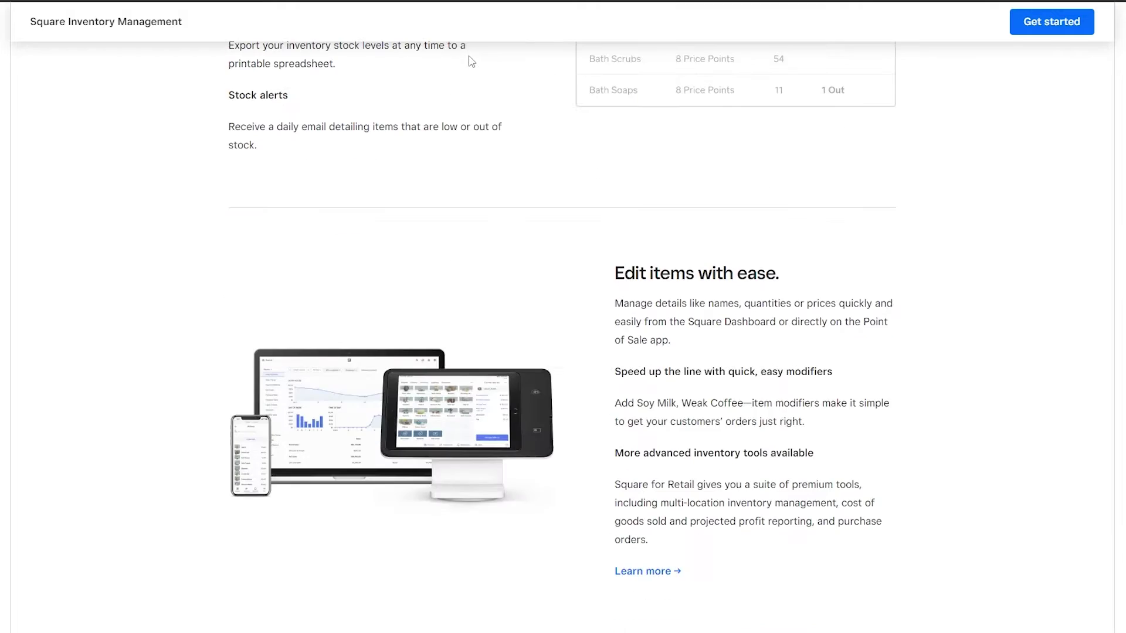
scroll(472, 56, up, 20)
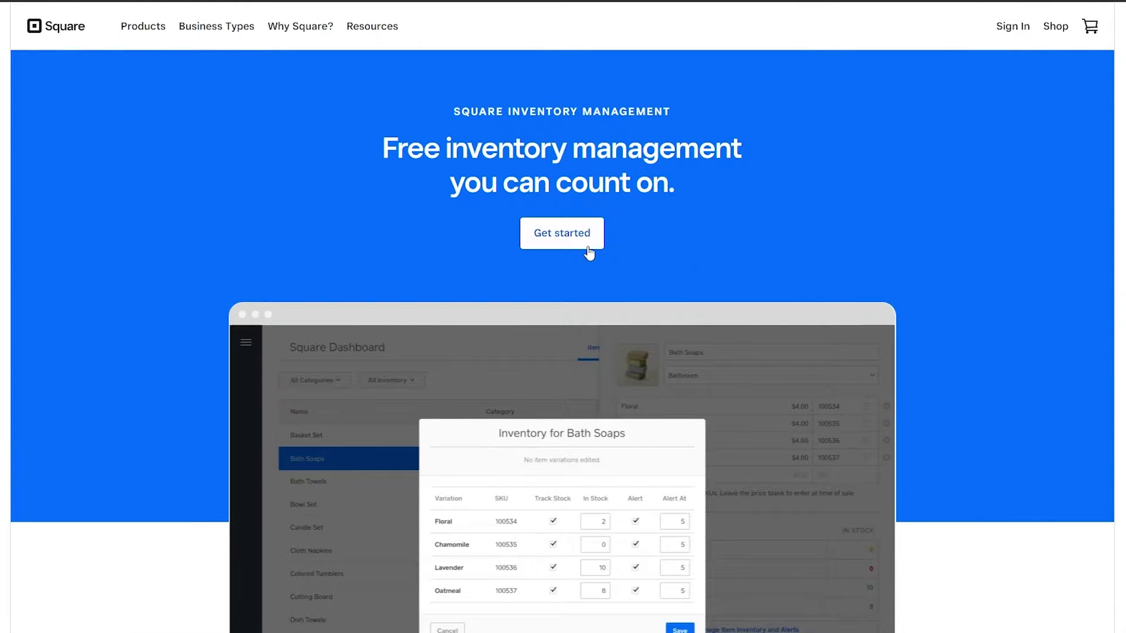
click(566, 243)
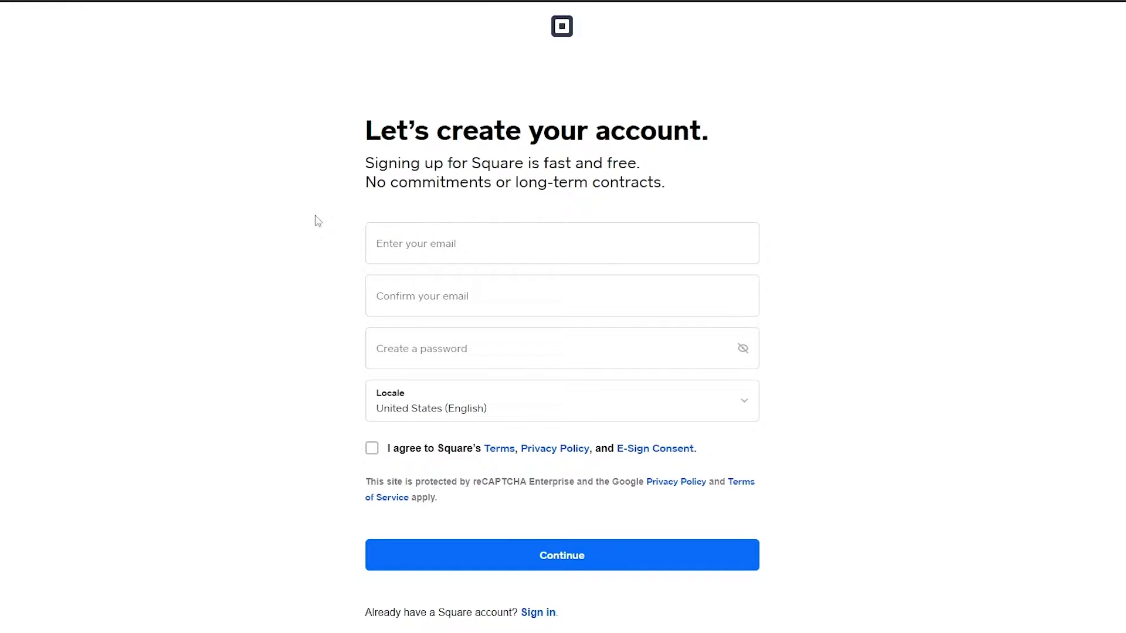
Step: Enter the account e-mail address and its confirmation in the sign-up form
click(405, 237)
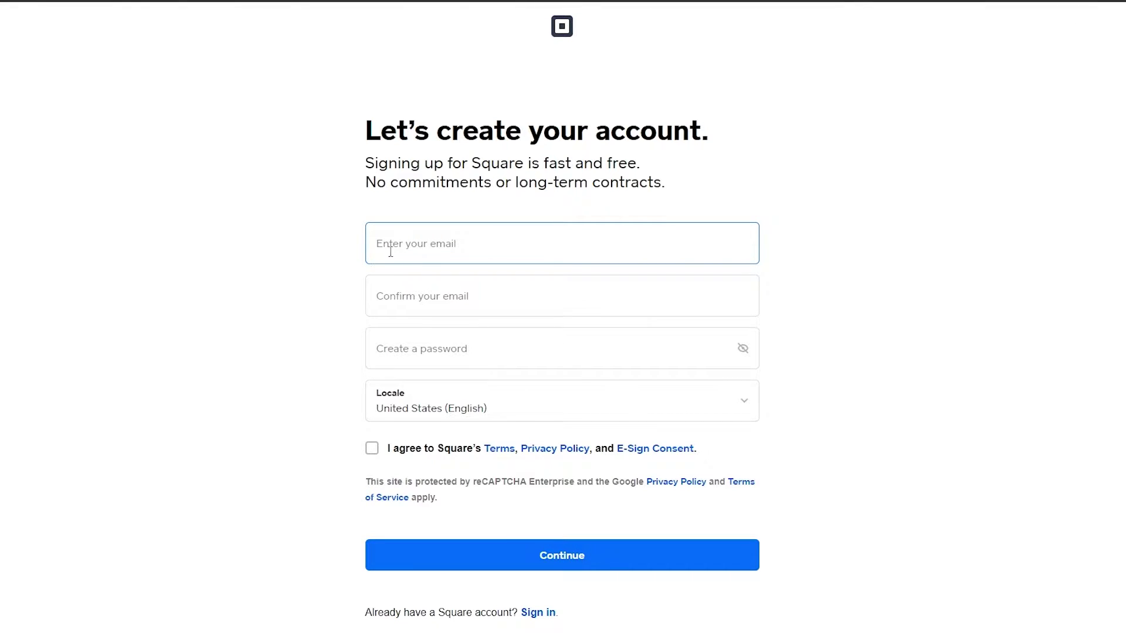
click(406, 306)
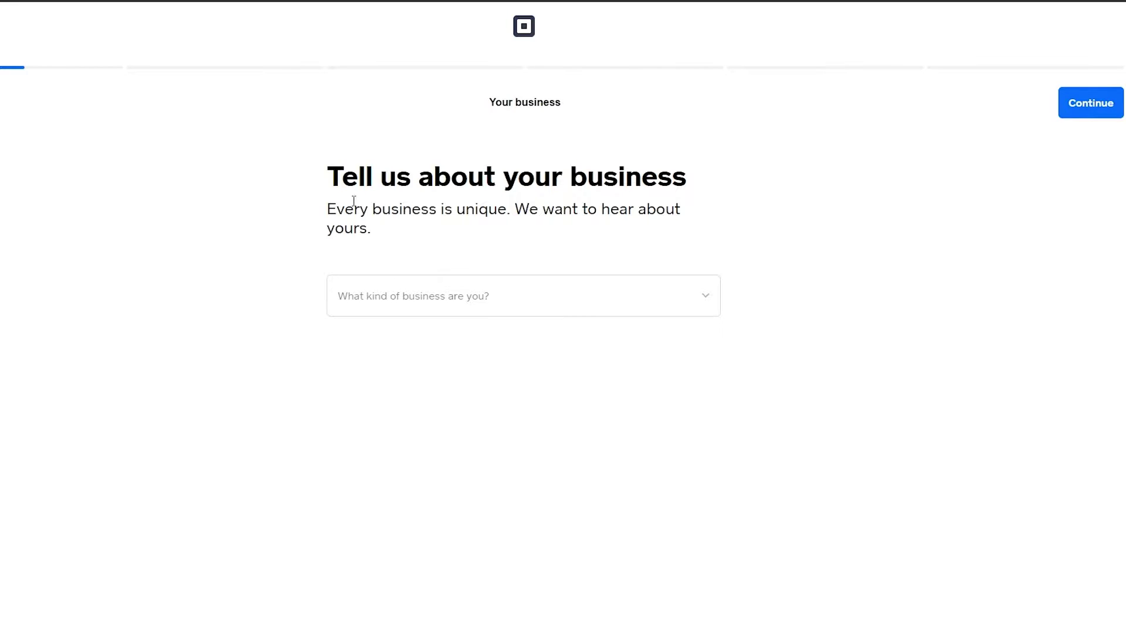
Step: Set the kind of business to Individual
click(468, 310)
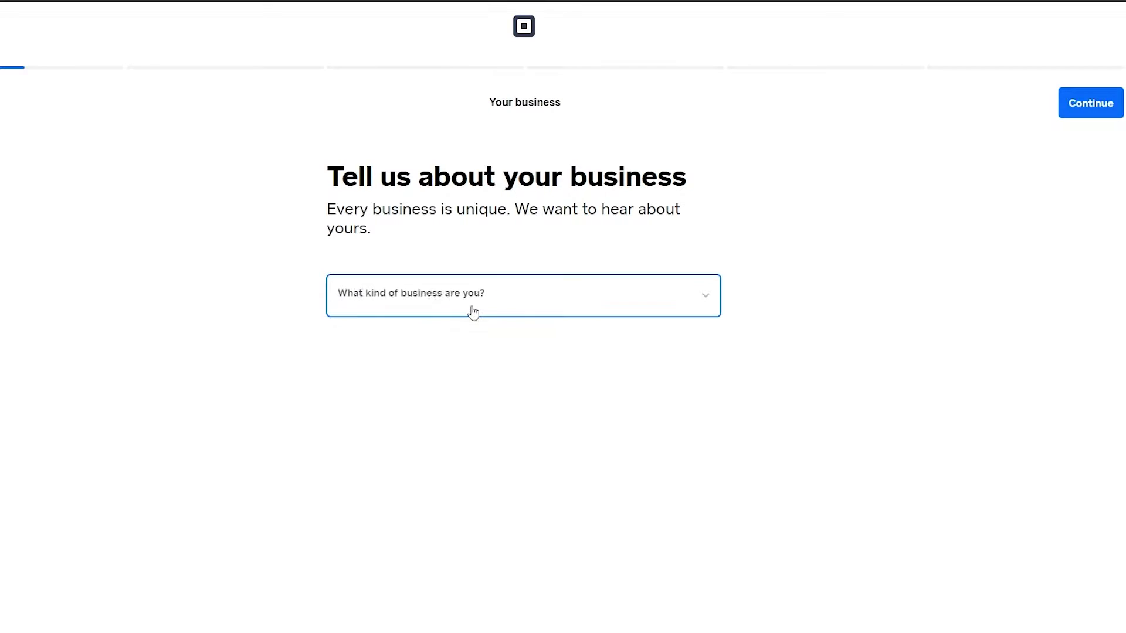
click(407, 348)
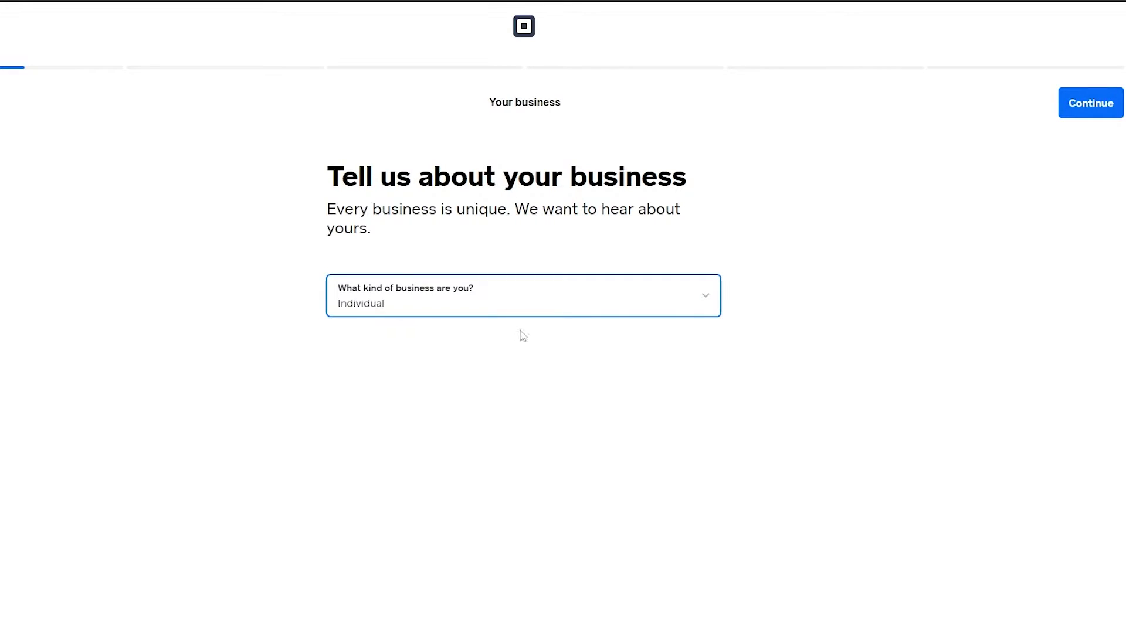
scroll(451, 411, down, 1)
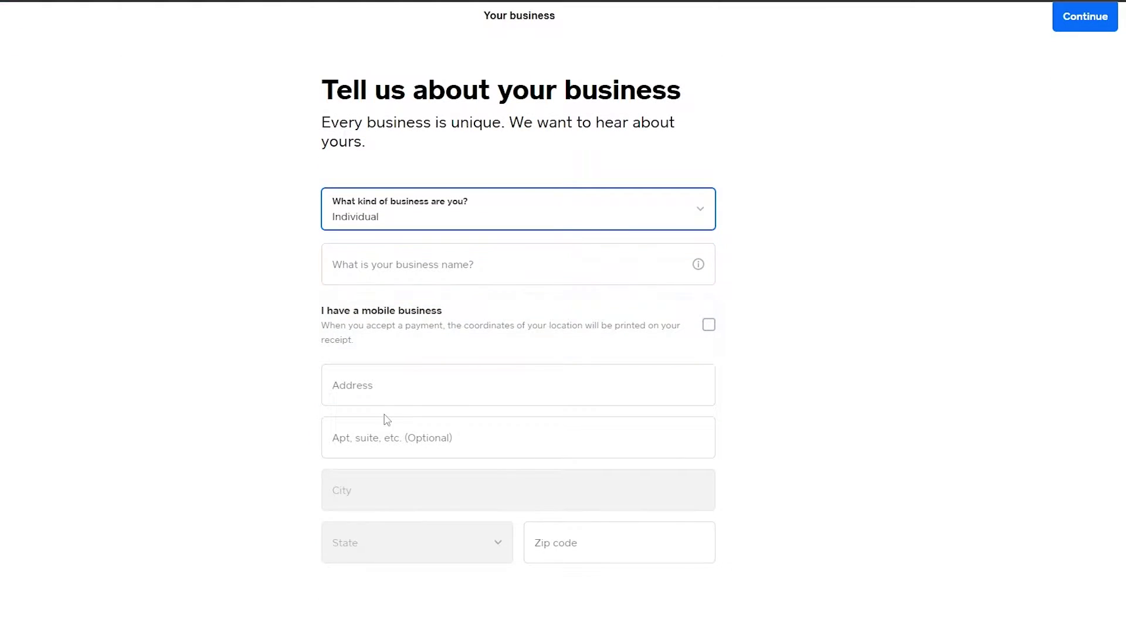
scroll(676, 510, up, 2)
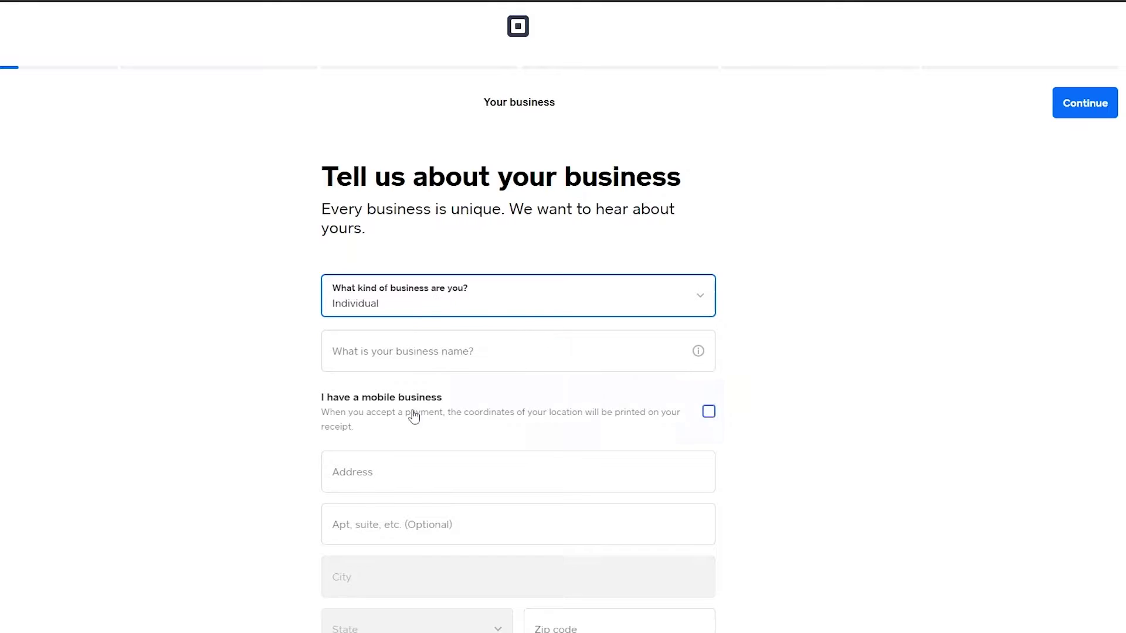
Step: Choose Clothing and Accessories as the business category and continue
click(431, 356)
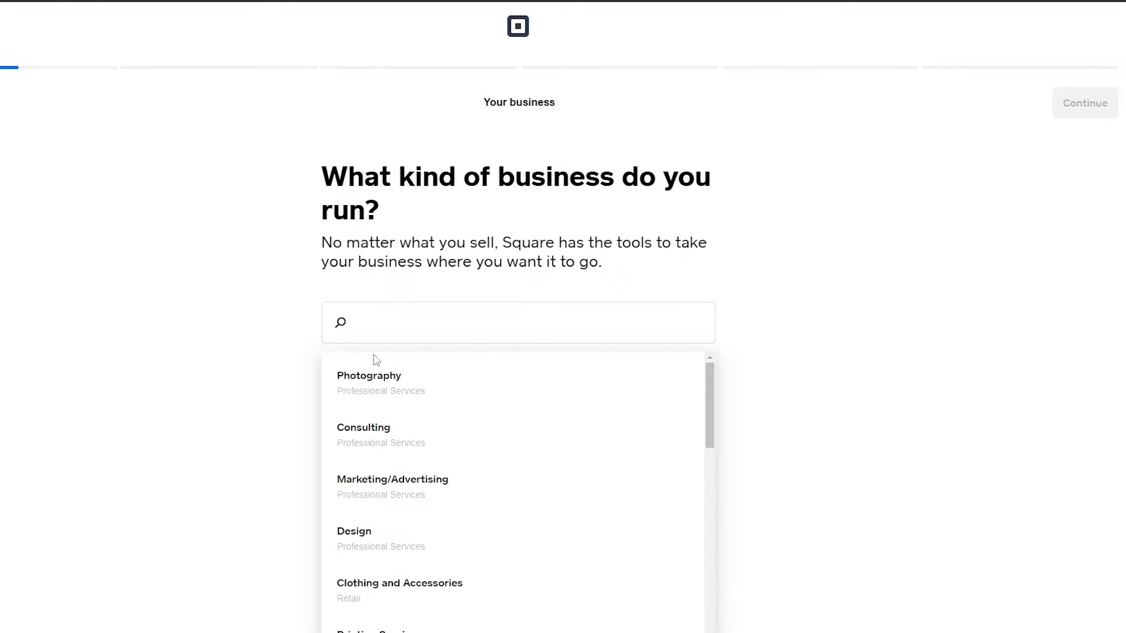
scroll(367, 253, down, 1)
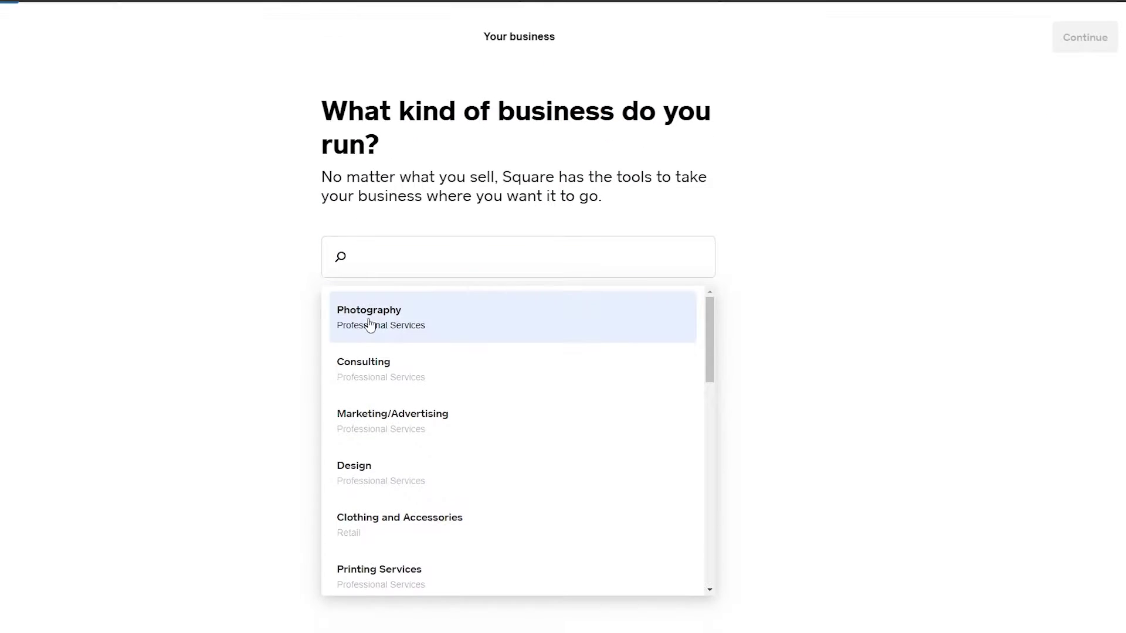
scroll(373, 328, down, 2)
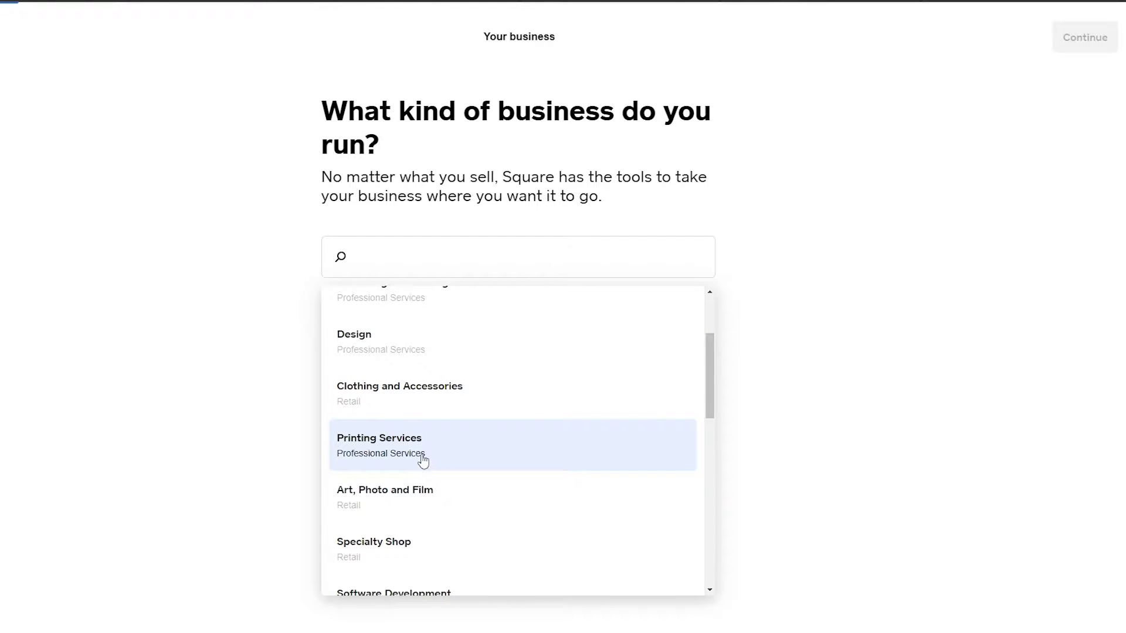
scroll(431, 513, down, 2)
scroll(429, 510, up, 4)
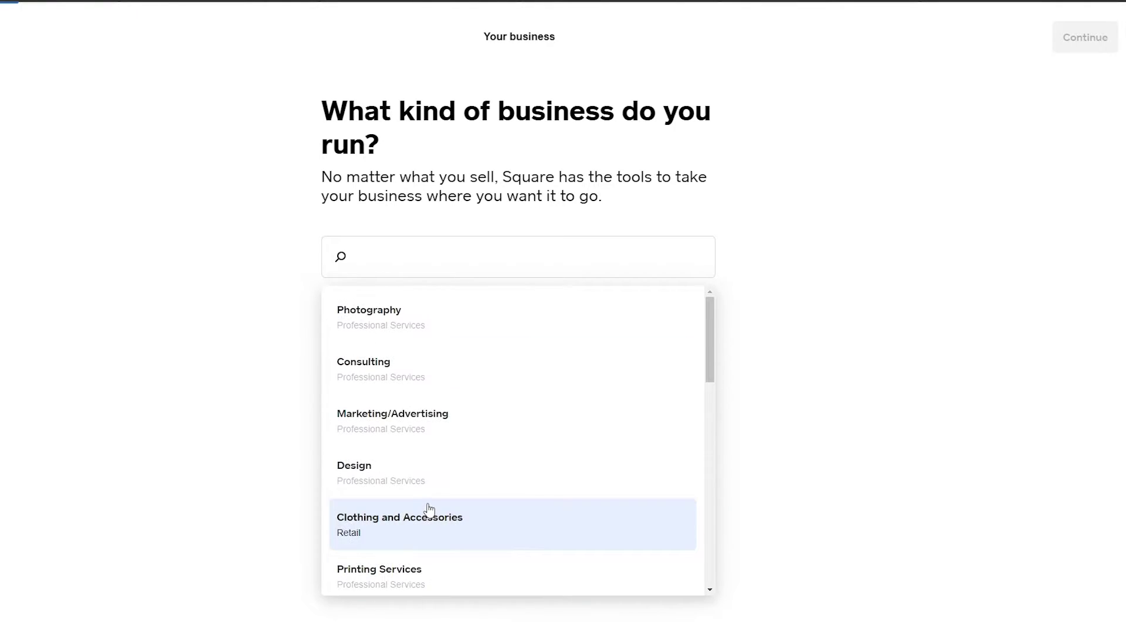
click(431, 537)
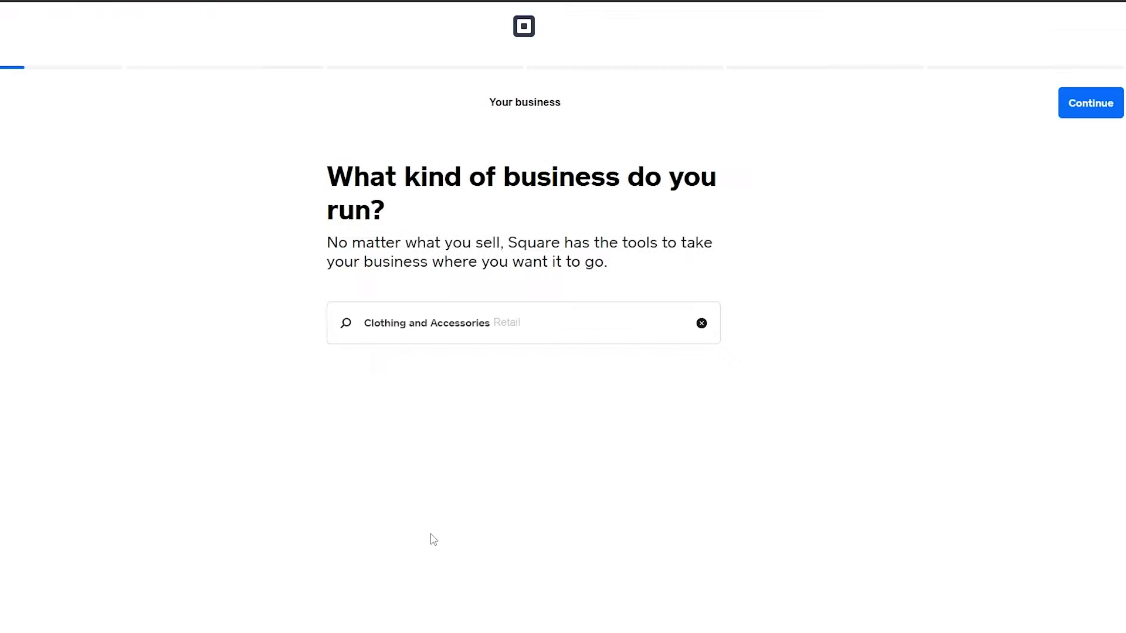
click(1067, 105)
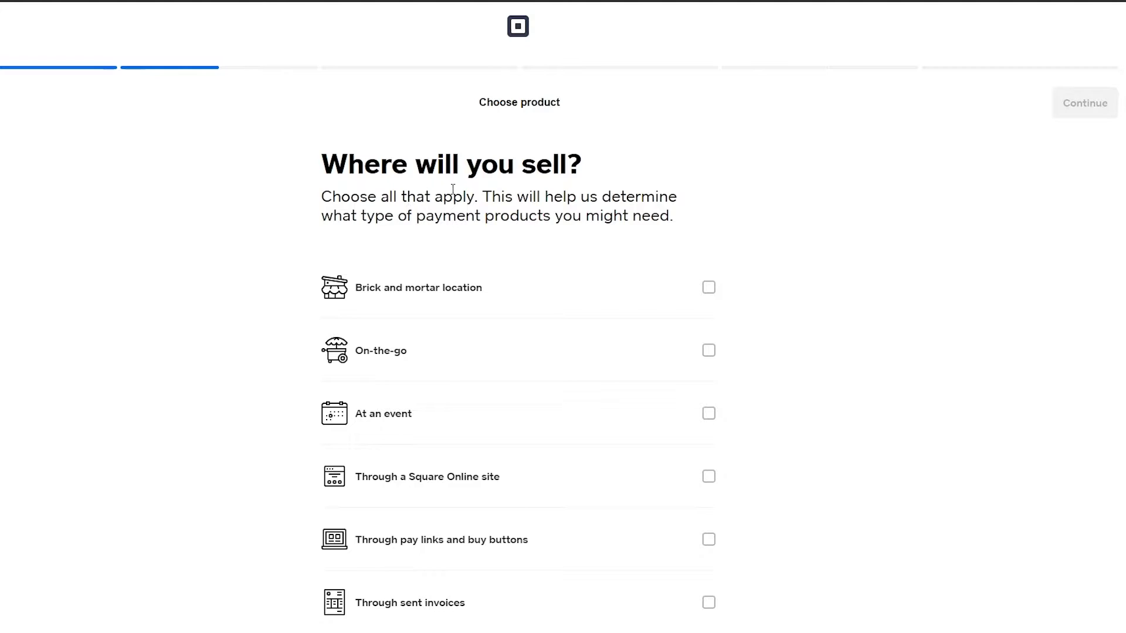
Step: Choose selling through a Square Online site and continue
scroll(450, 195, down, 1)
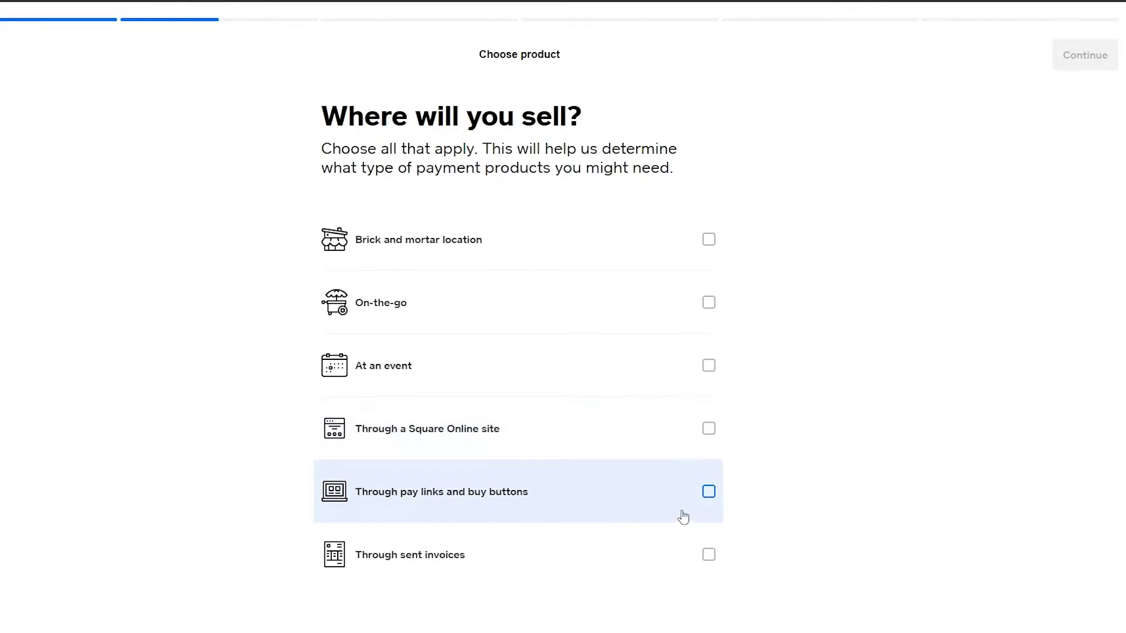
click(709, 428)
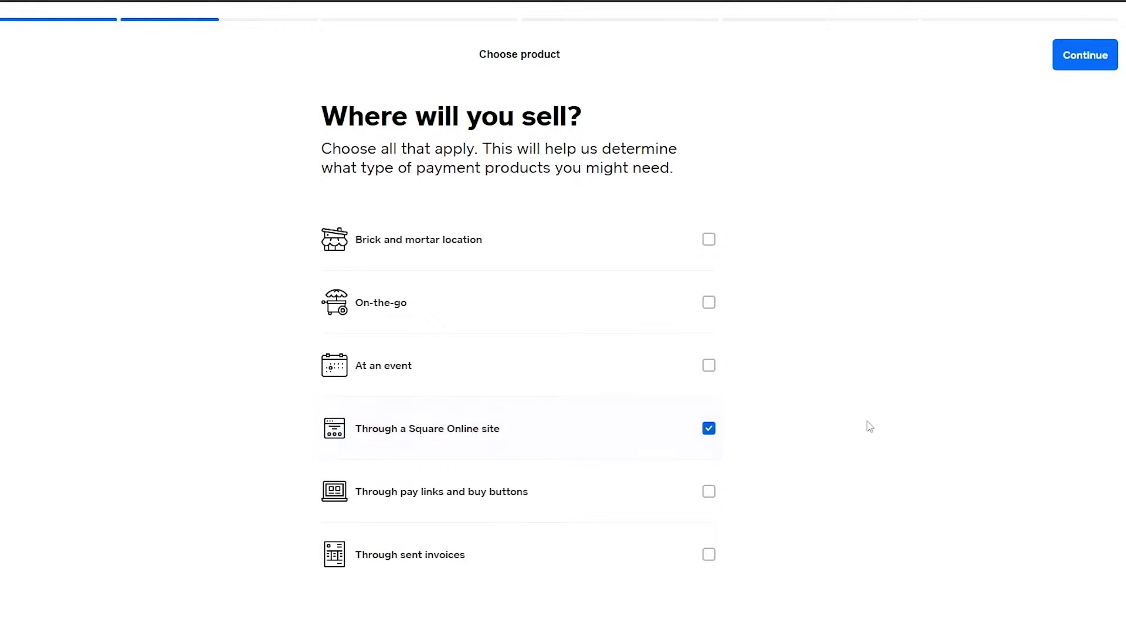
click(1078, 52)
Step: Tick and then untick 'Create an item catalog', leaving nothing selected
scroll(668, 326, down, 1)
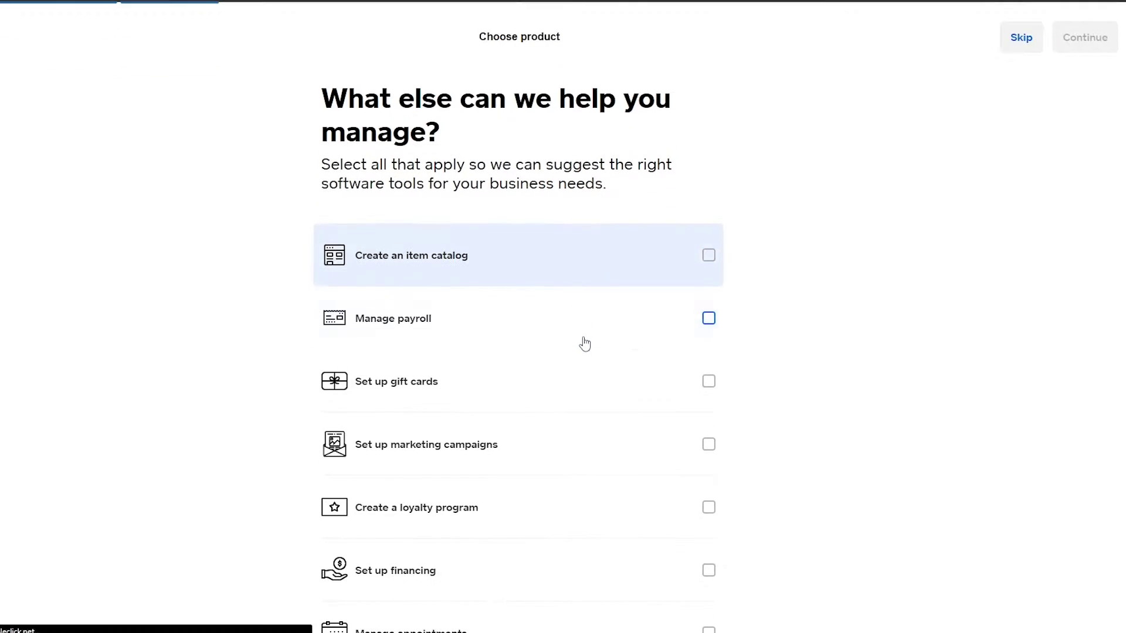
scroll(366, 188, up, 1)
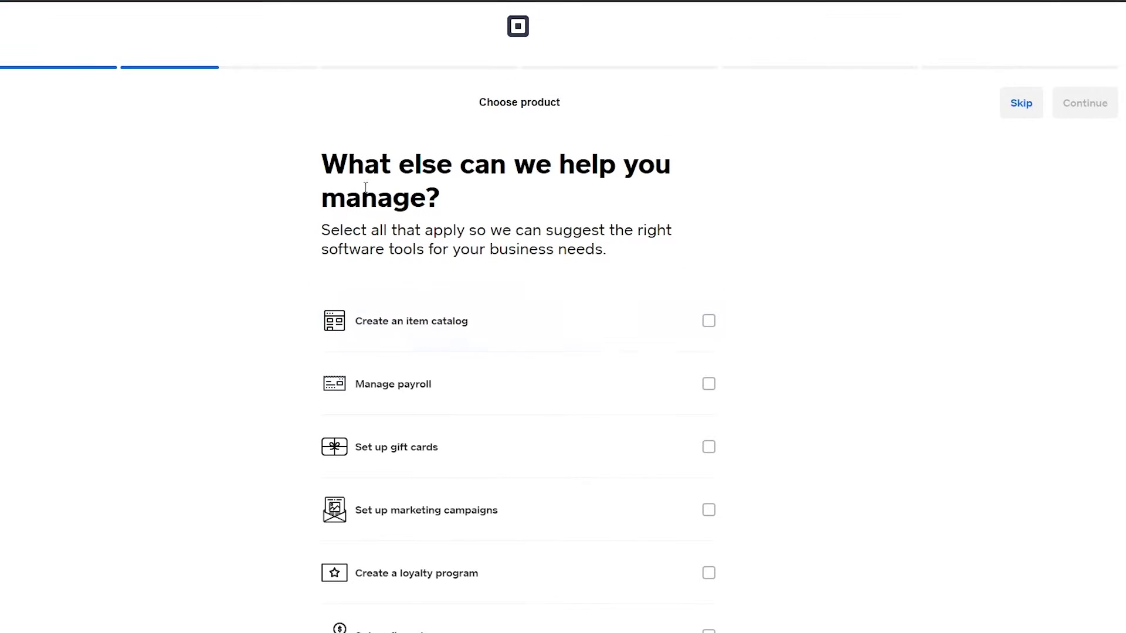
scroll(516, 217, down, 2)
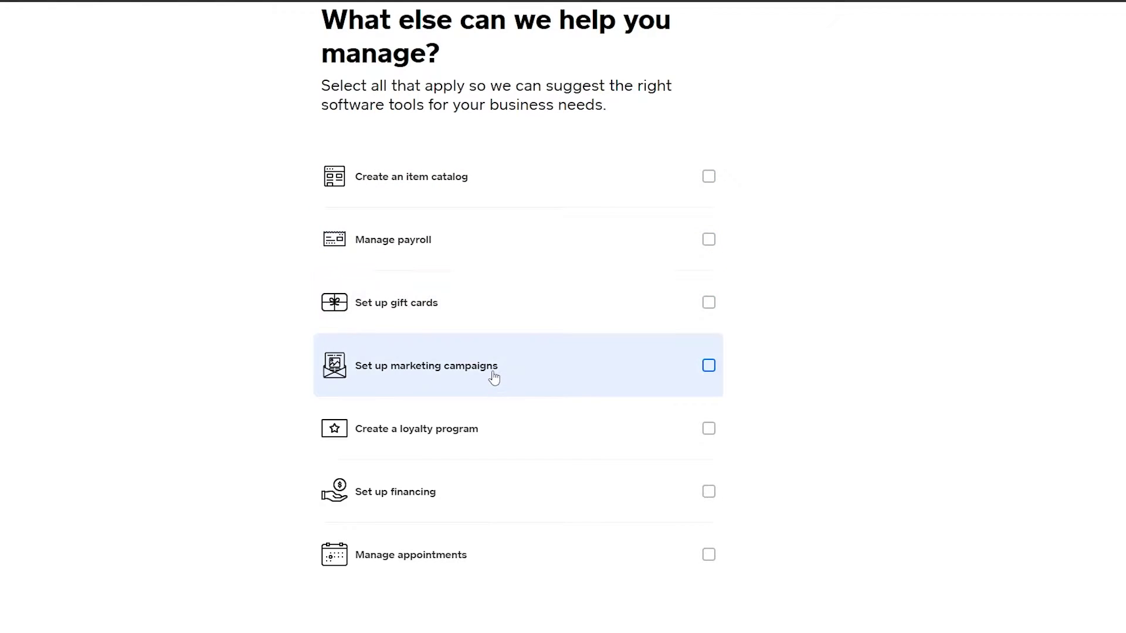
scroll(586, 527, up, 1)
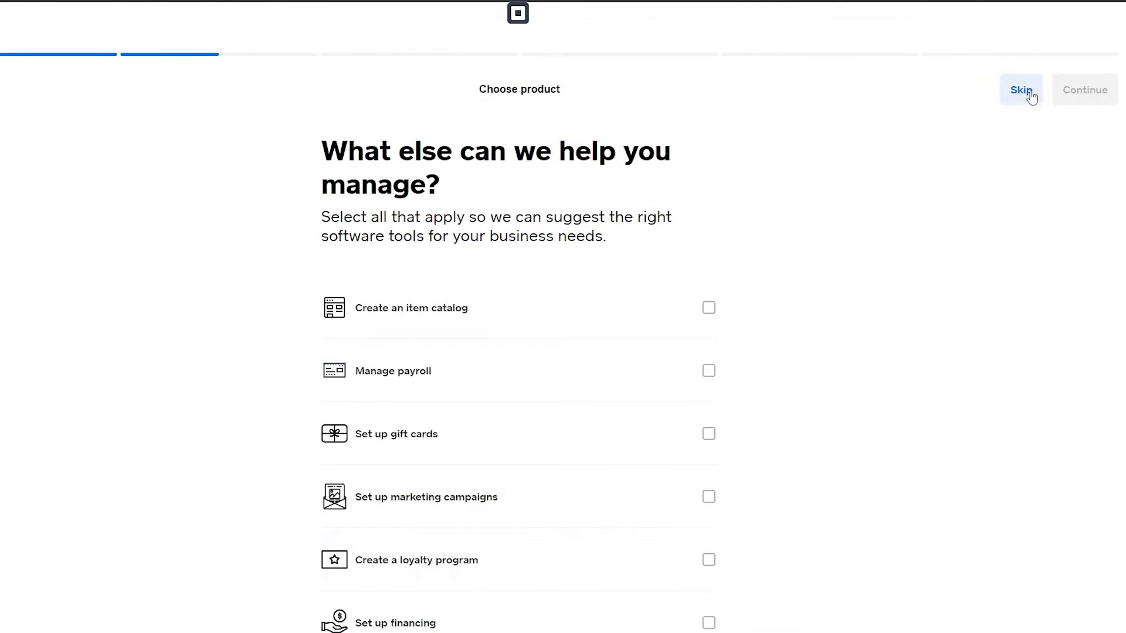
click(708, 311)
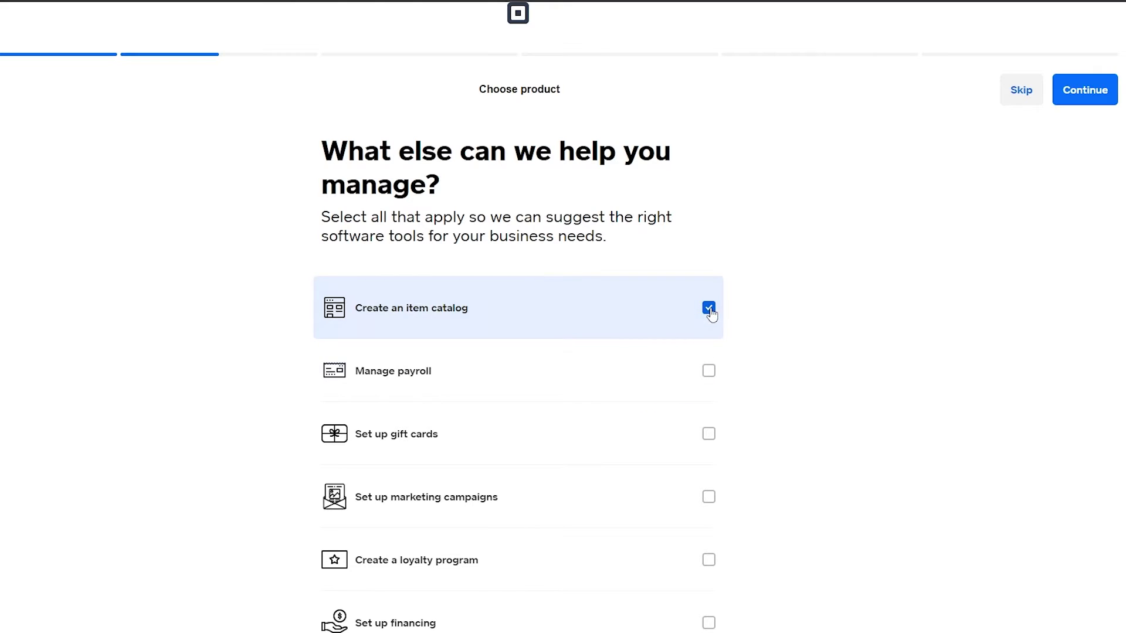
scroll(712, 315, down, 1)
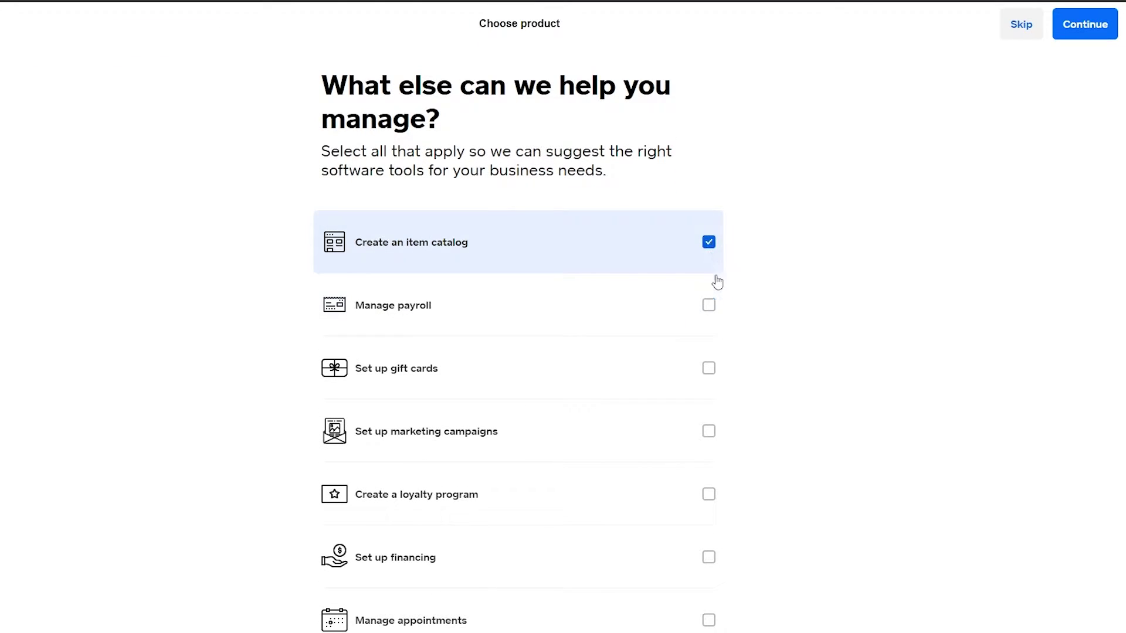
scroll(707, 498, down, 2)
scroll(707, 271, up, 2)
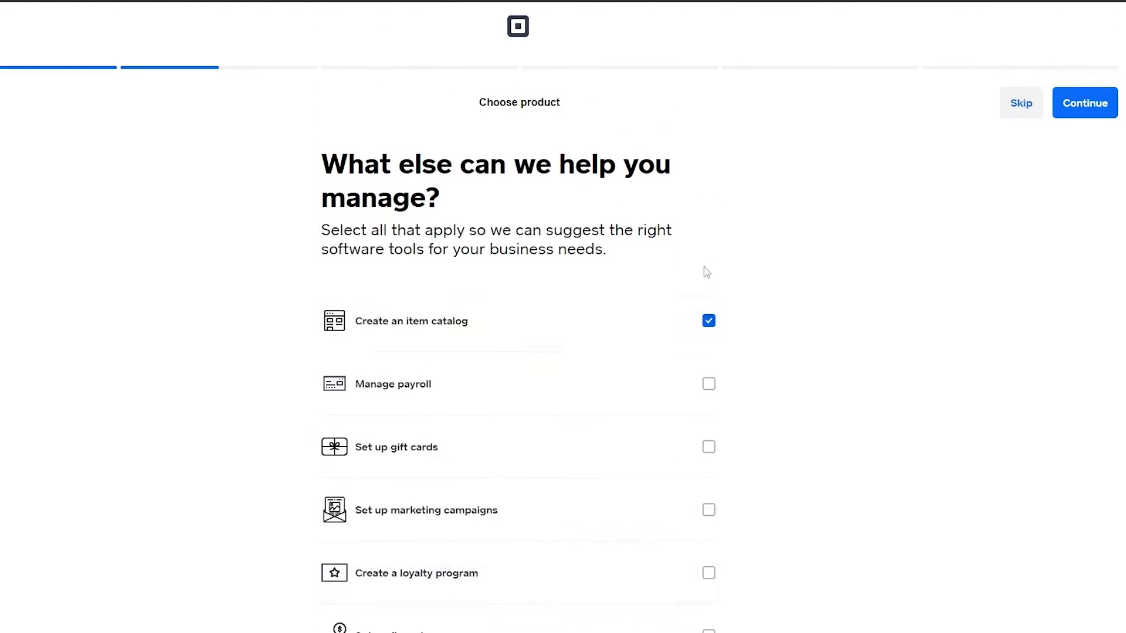
click(709, 330)
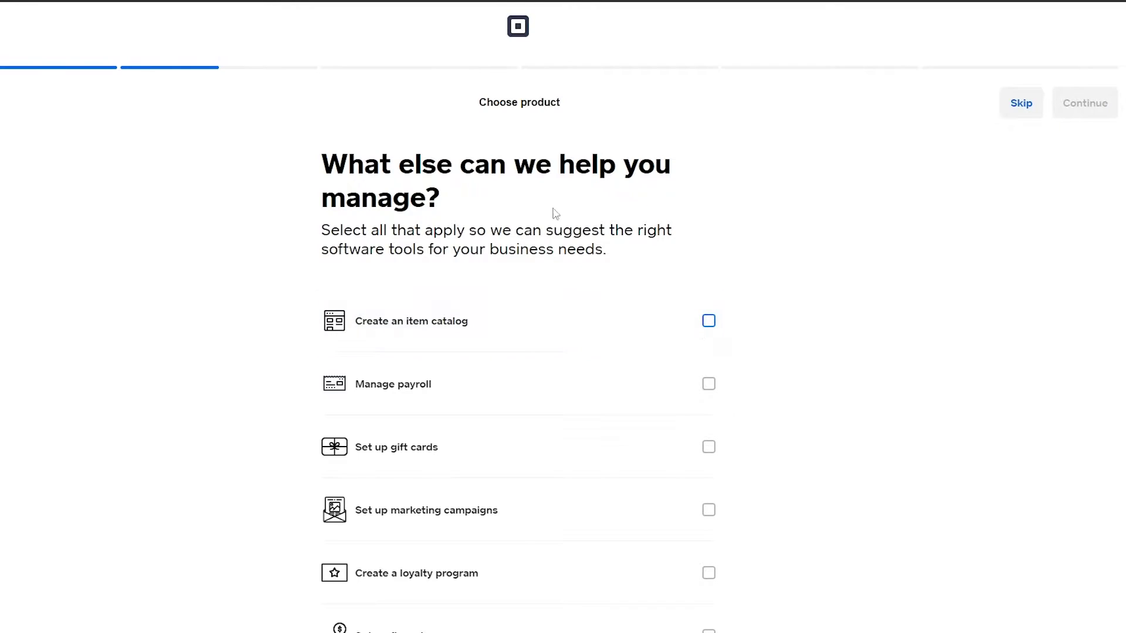
Step: Skip the 'What else can we help you manage?' question
click(1042, 104)
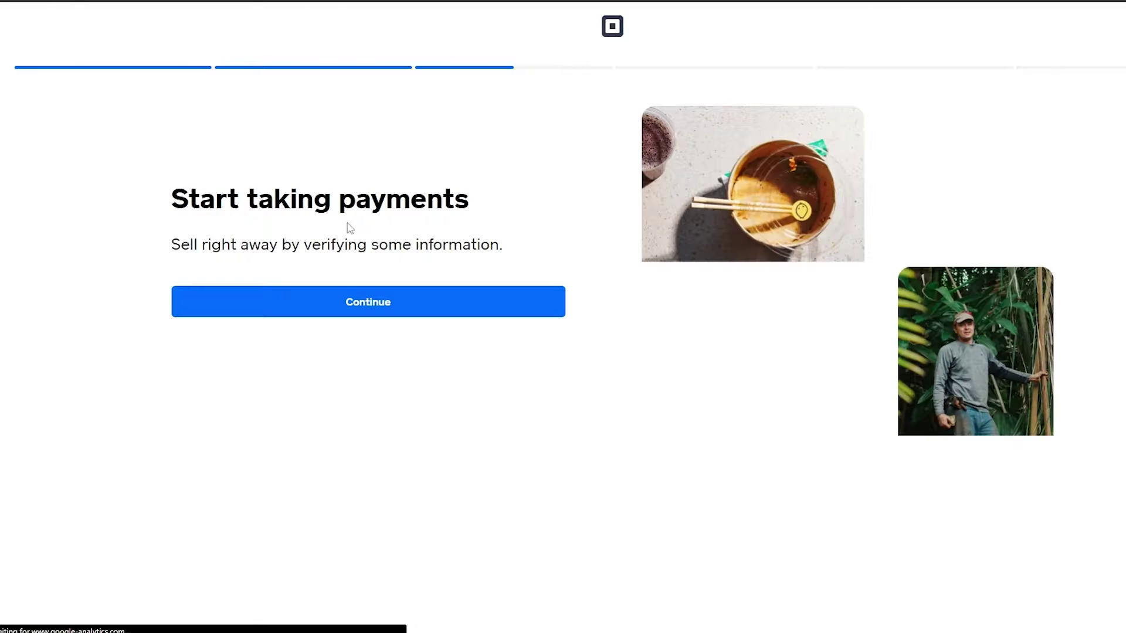
scroll(394, 342, down, 2)
scroll(364, 317, up, 2)
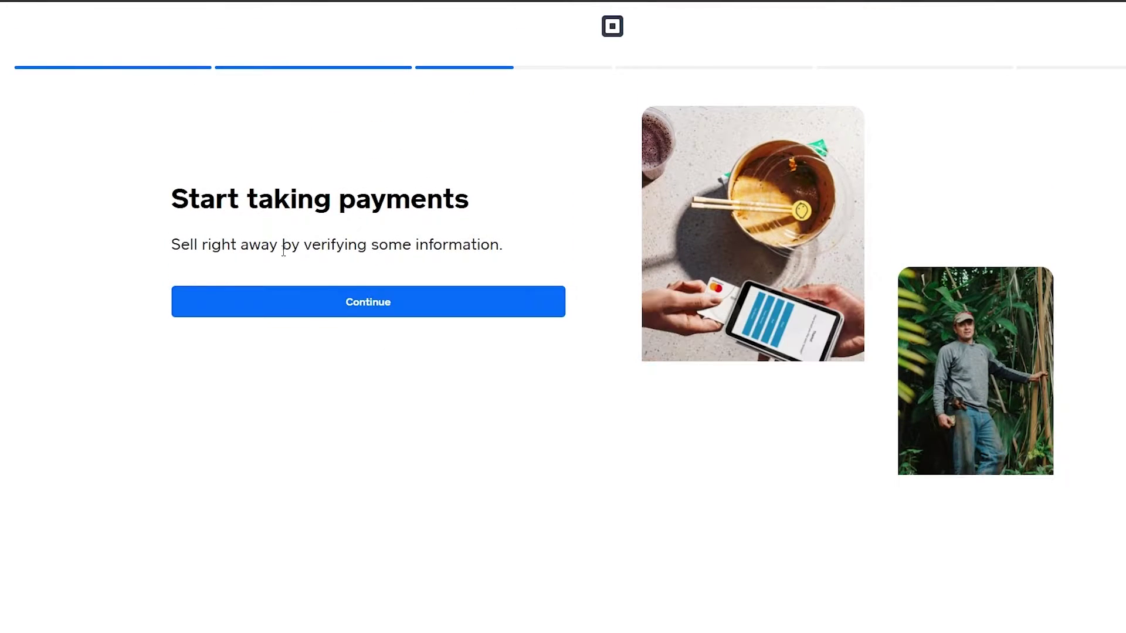
Step: Continue from Start taking payments and look over the Verify your identity form
click(391, 315)
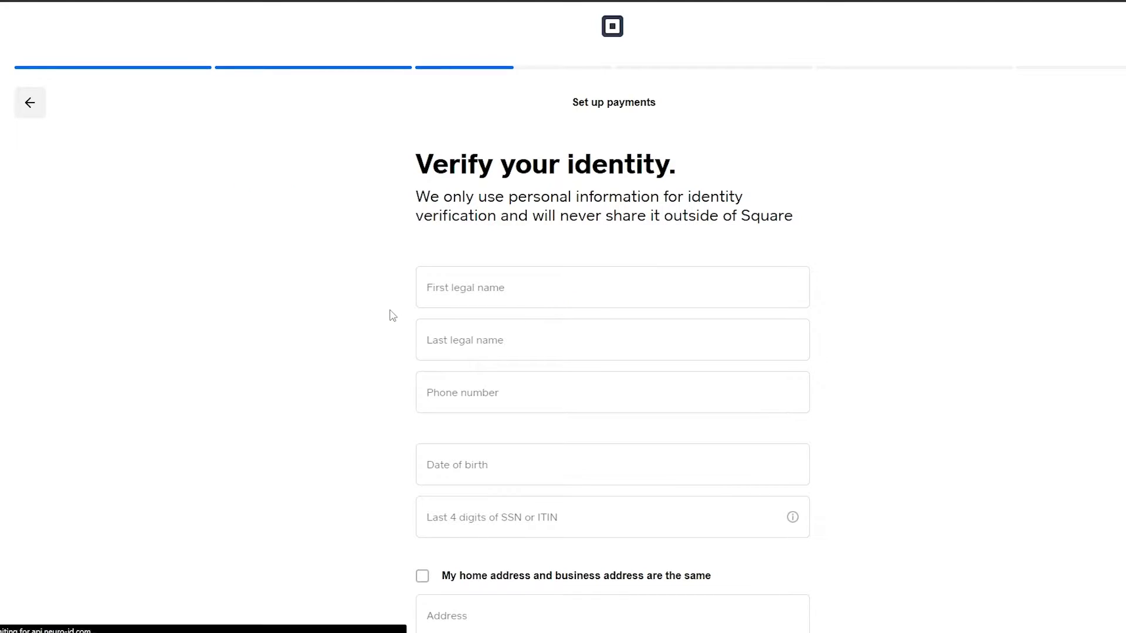
scroll(391, 315, down, 1)
scroll(390, 314, down, 3)
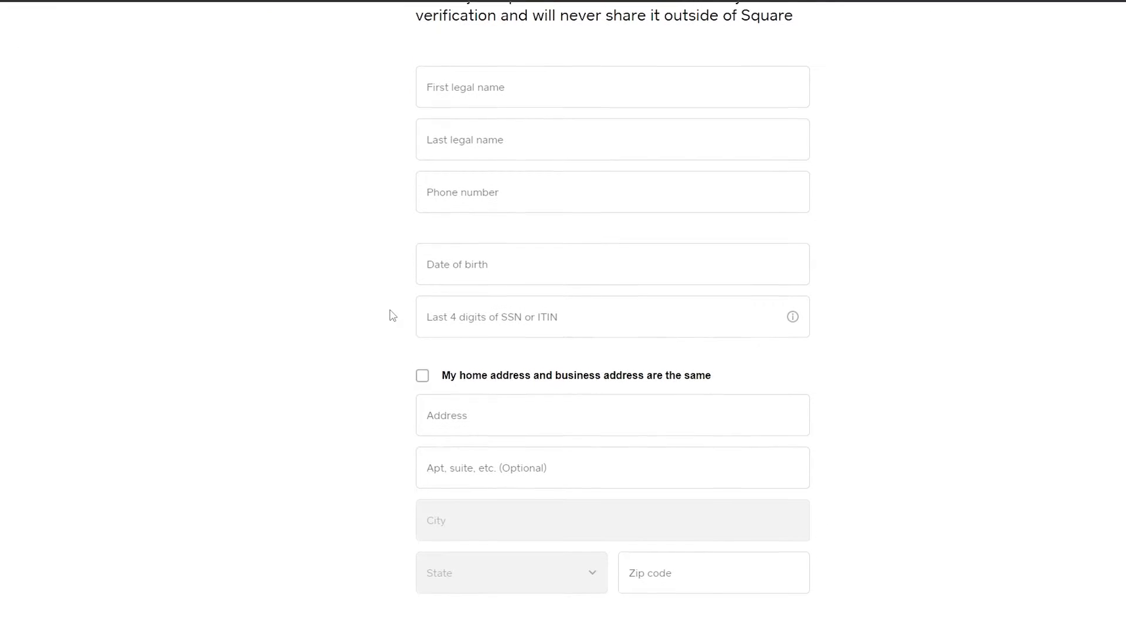
scroll(514, 480, up, 3)
scroll(535, 301, up, 1)
scroll(548, 522, down, 3)
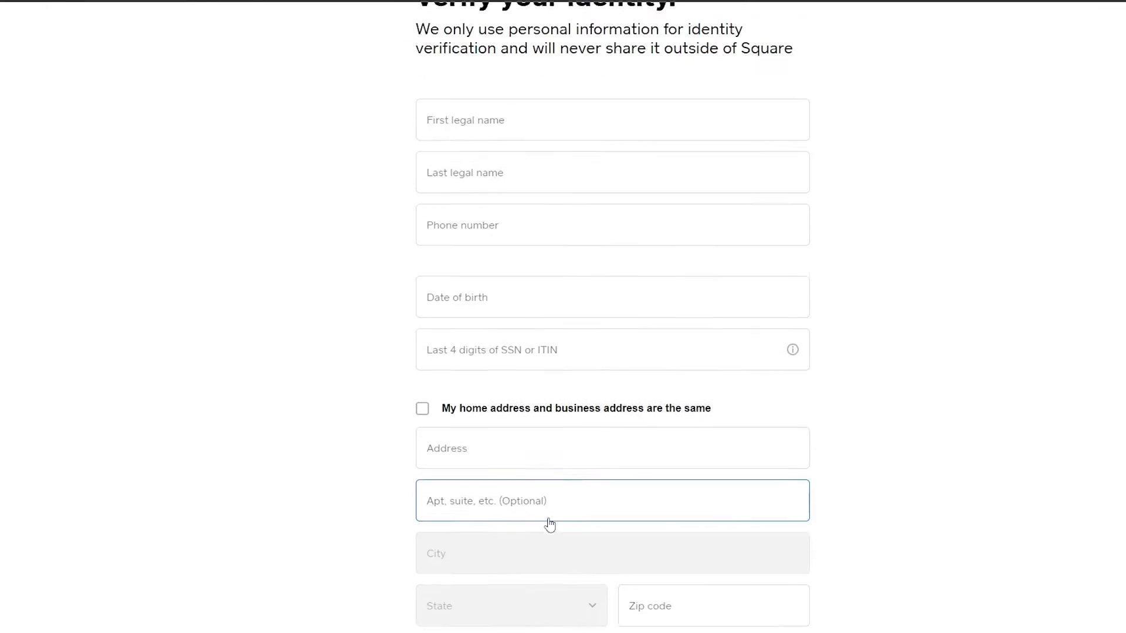
scroll(554, 576, up, 3)
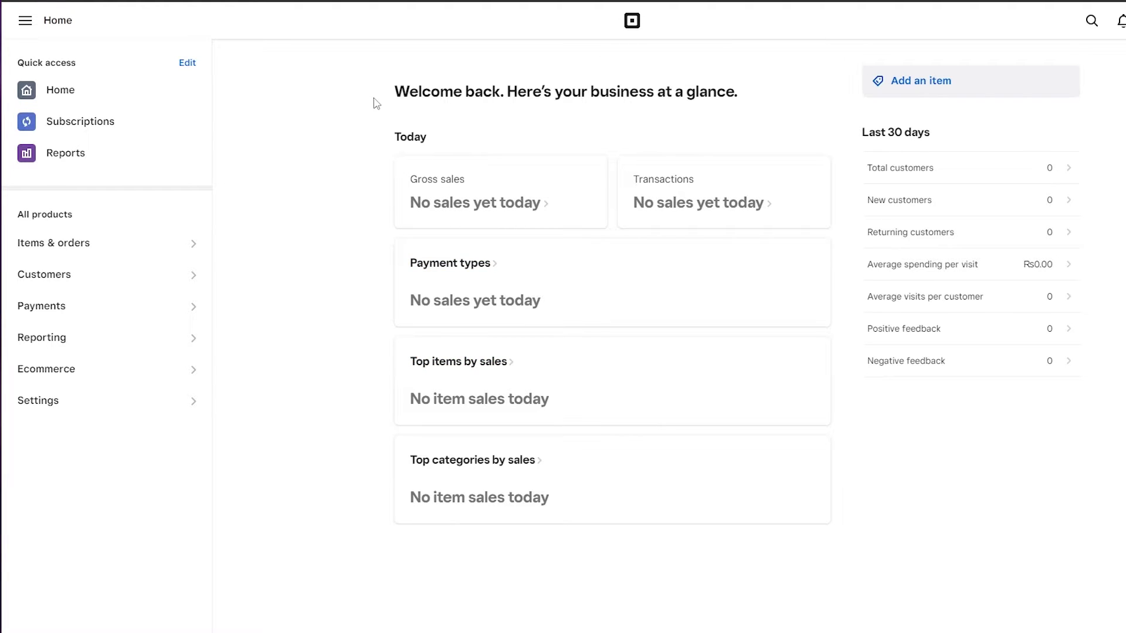
click(187, 63)
scroll(800, 390, down, 5)
scroll(711, 402, up, 5)
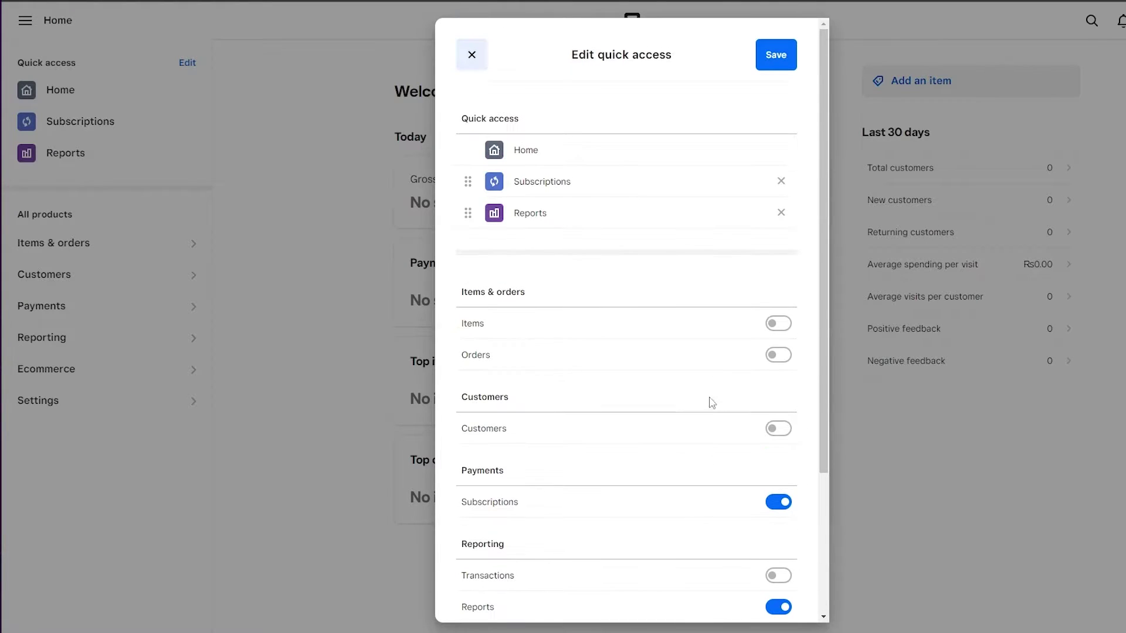
click(482, 65)
click(11, 27)
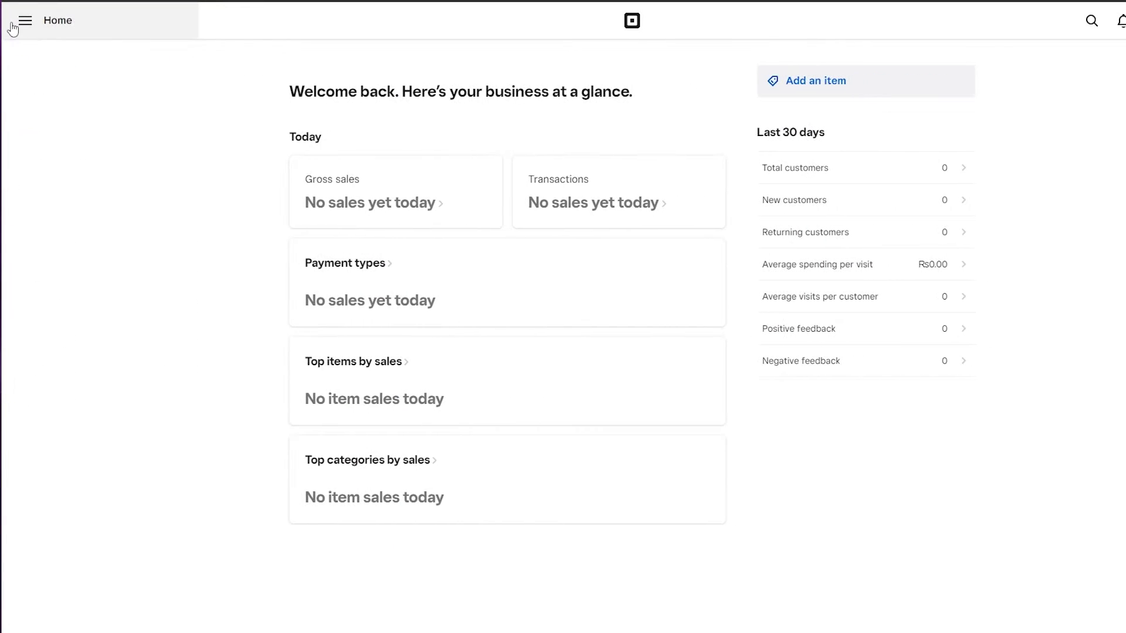
click(11, 27)
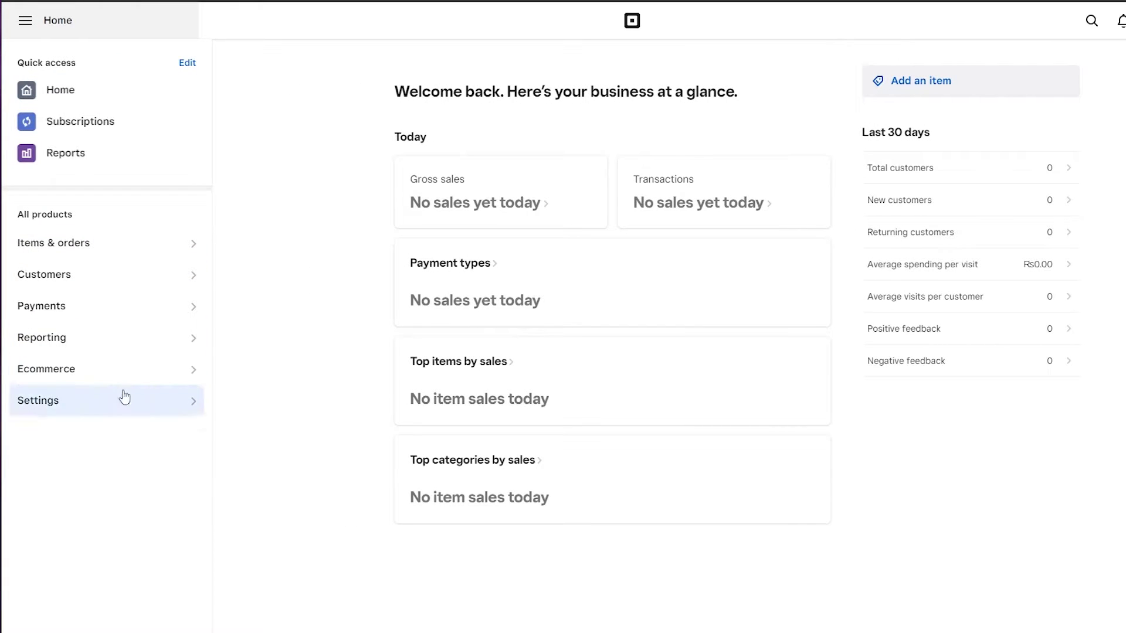
click(80, 97)
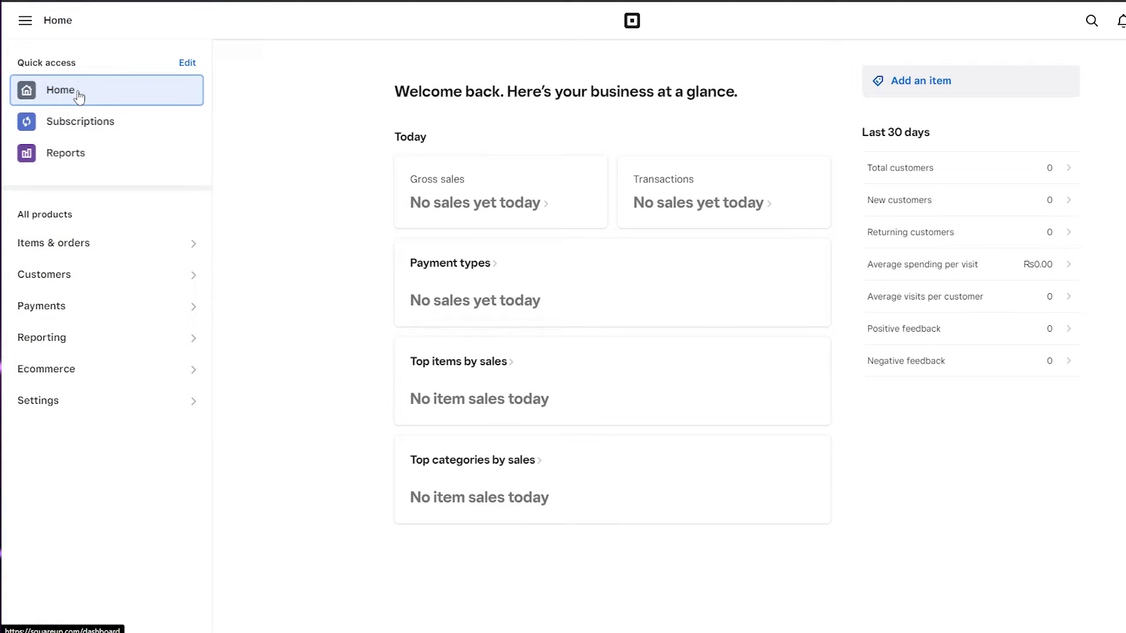
click(74, 130)
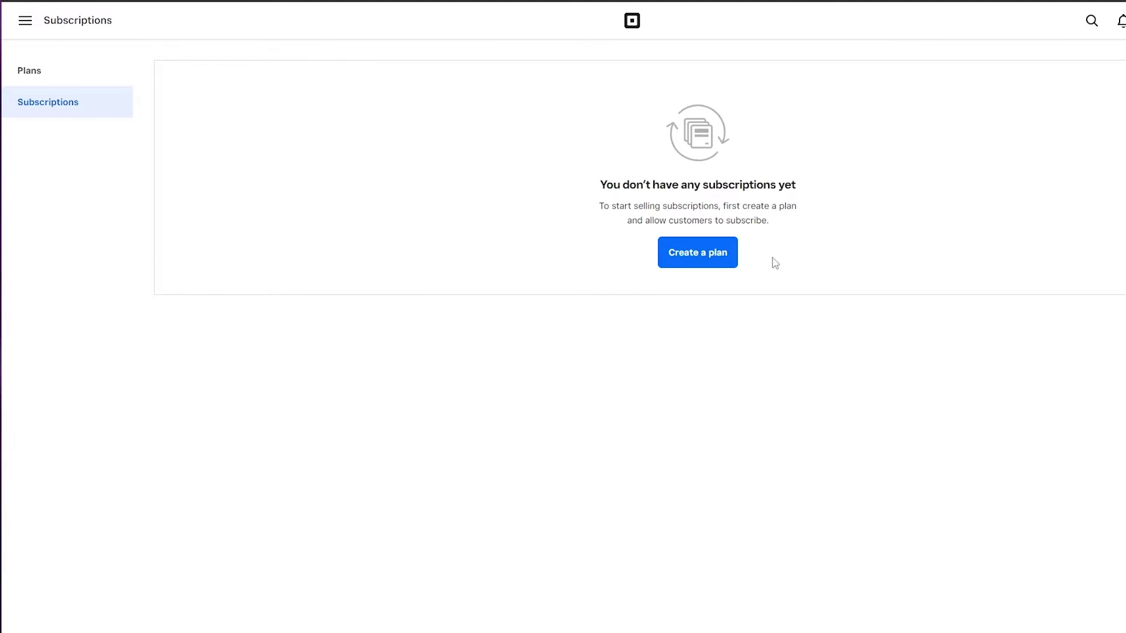
key(alt+Left)
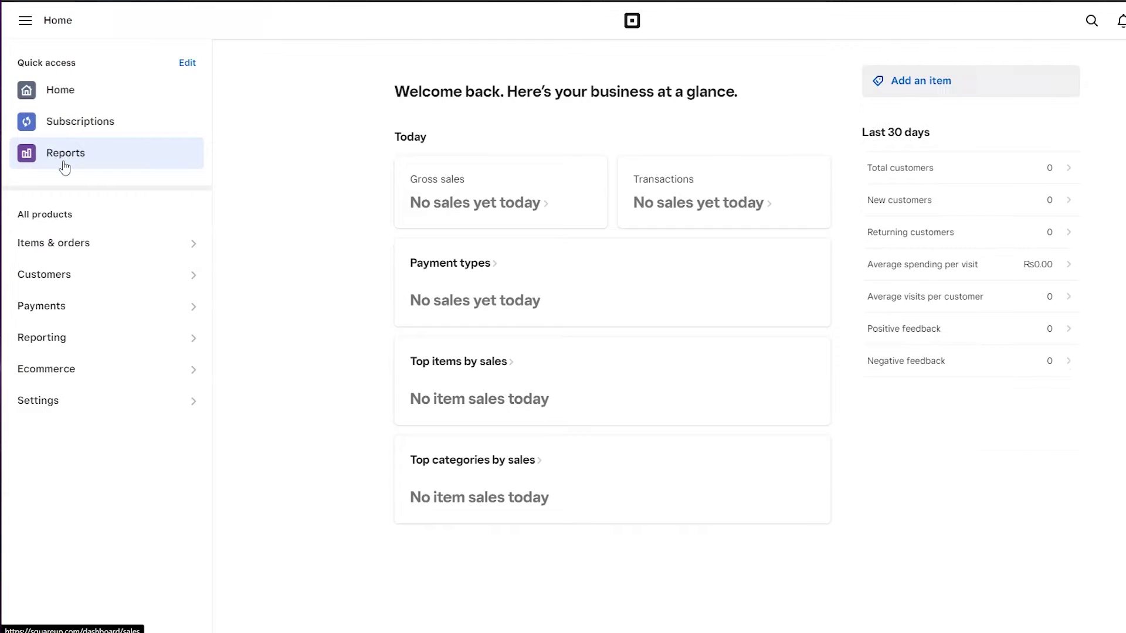
click(65, 166)
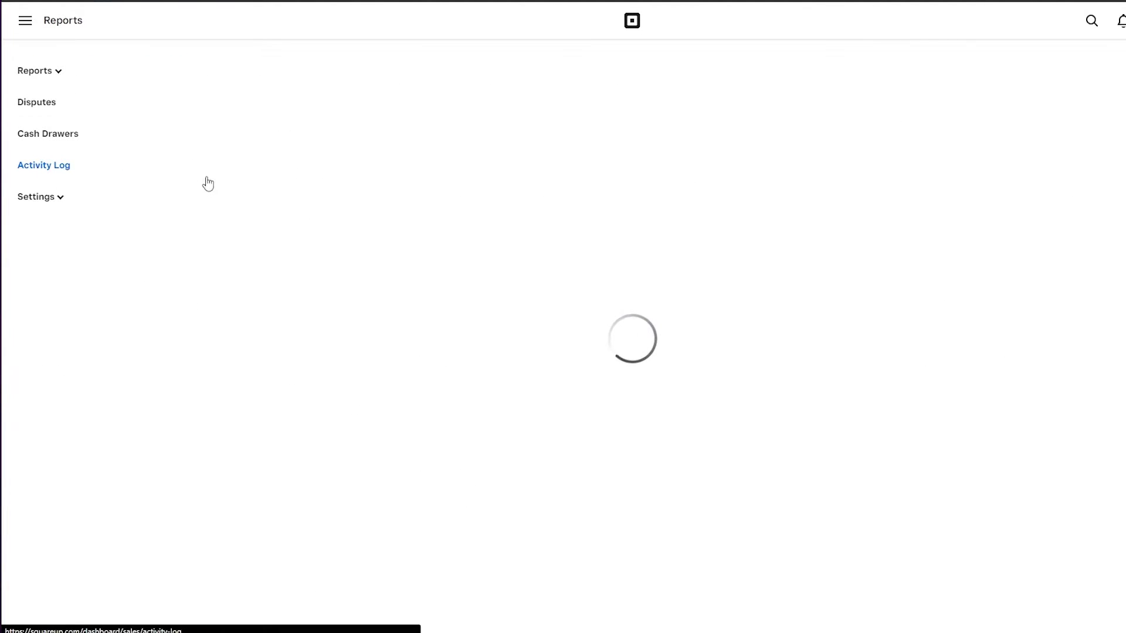
key(alt+Left)
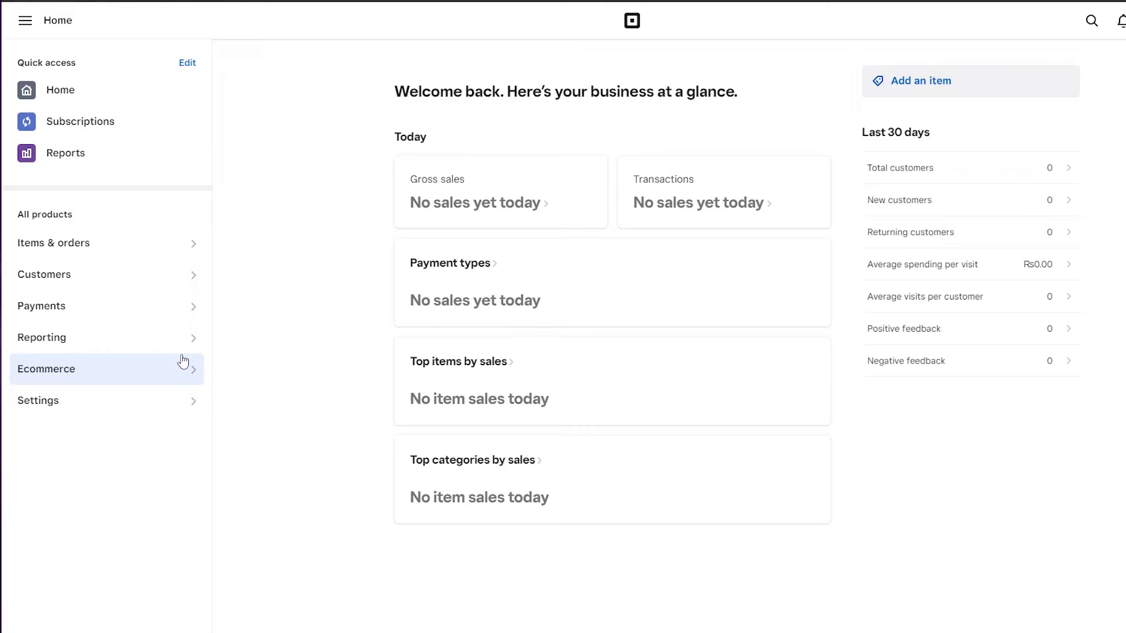
Step: Open the Customers directory from the sidebar and start a new customer
click(146, 282)
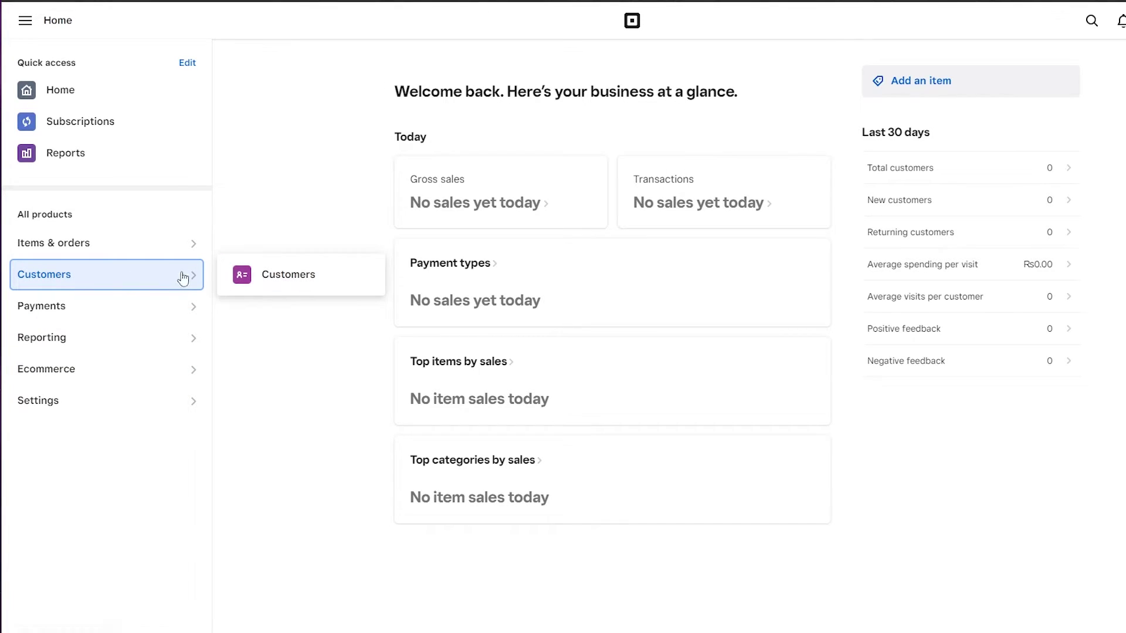
click(324, 285)
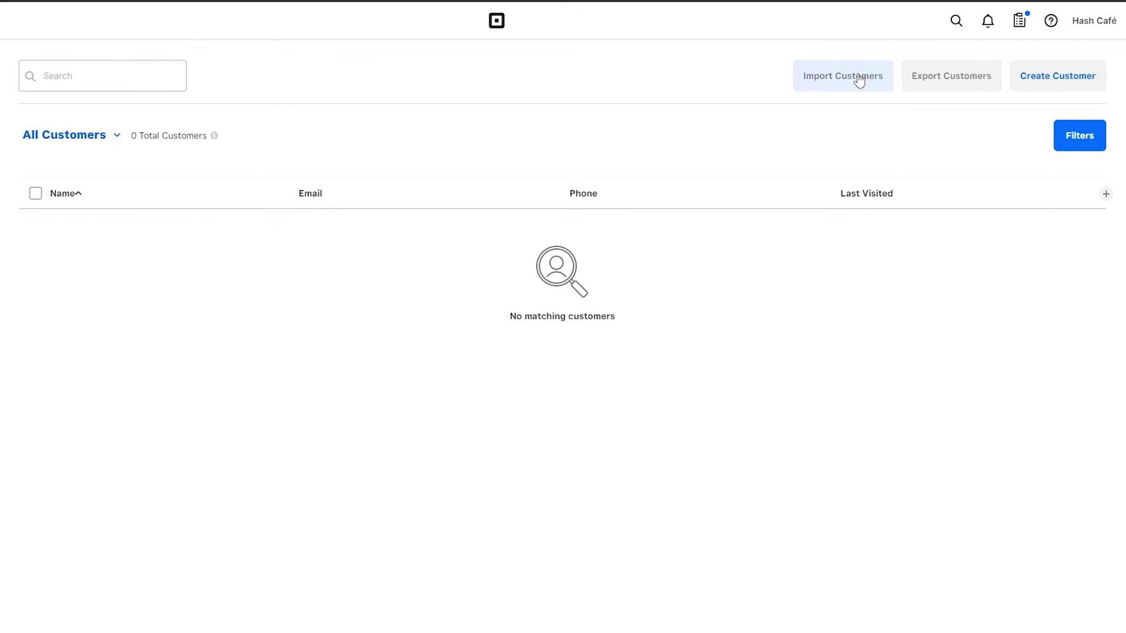
click(1055, 76)
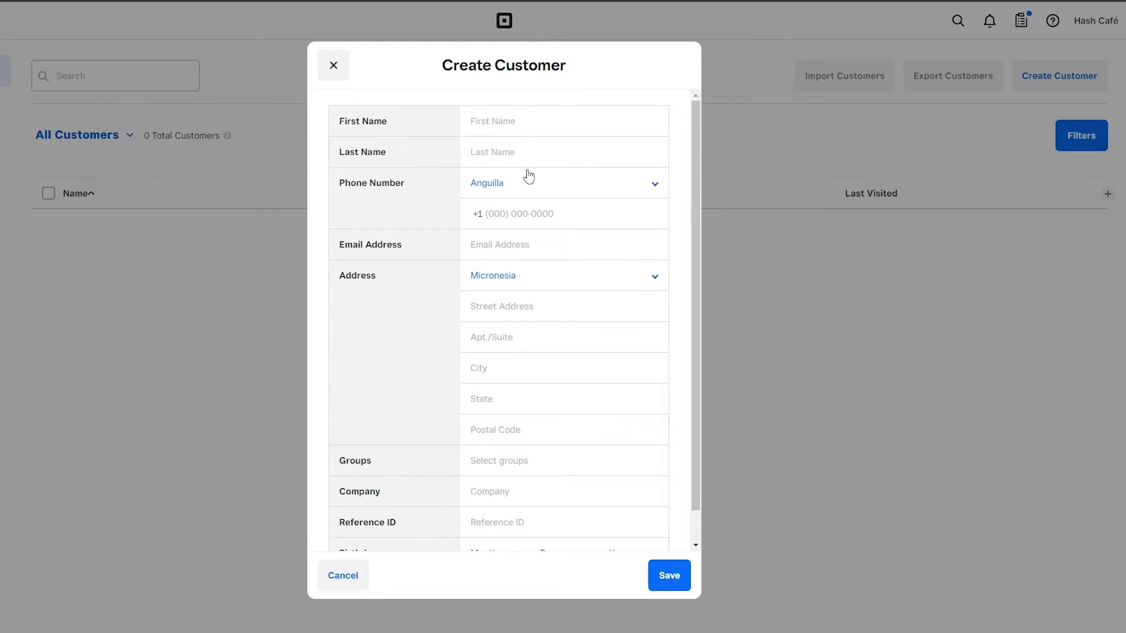
Step: Try phone country Ethiopia and address country Republic Of Congo in the form
click(477, 188)
scroll(505, 287, down, 10)
click(481, 246)
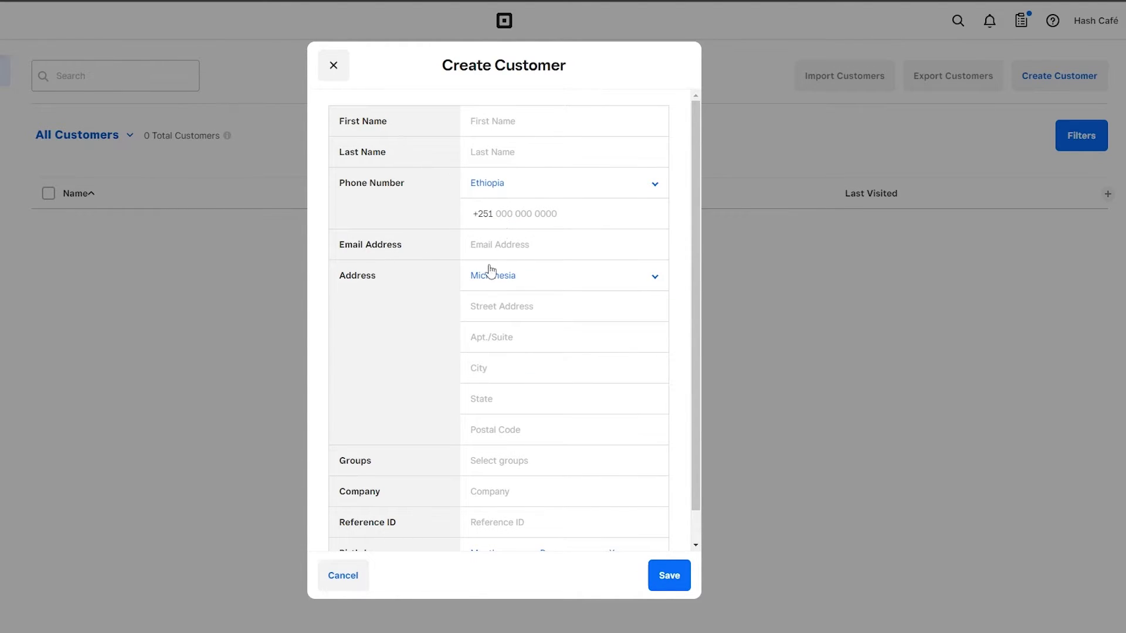
click(496, 283)
scroll(507, 328, down, 5)
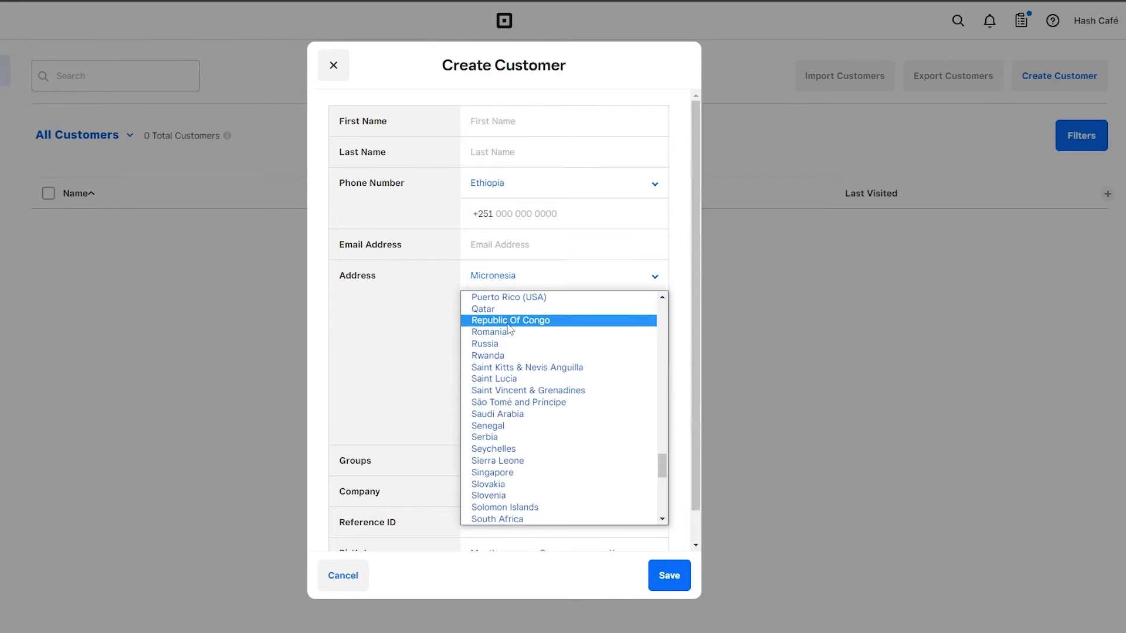
click(509, 320)
scroll(510, 329, down, 1)
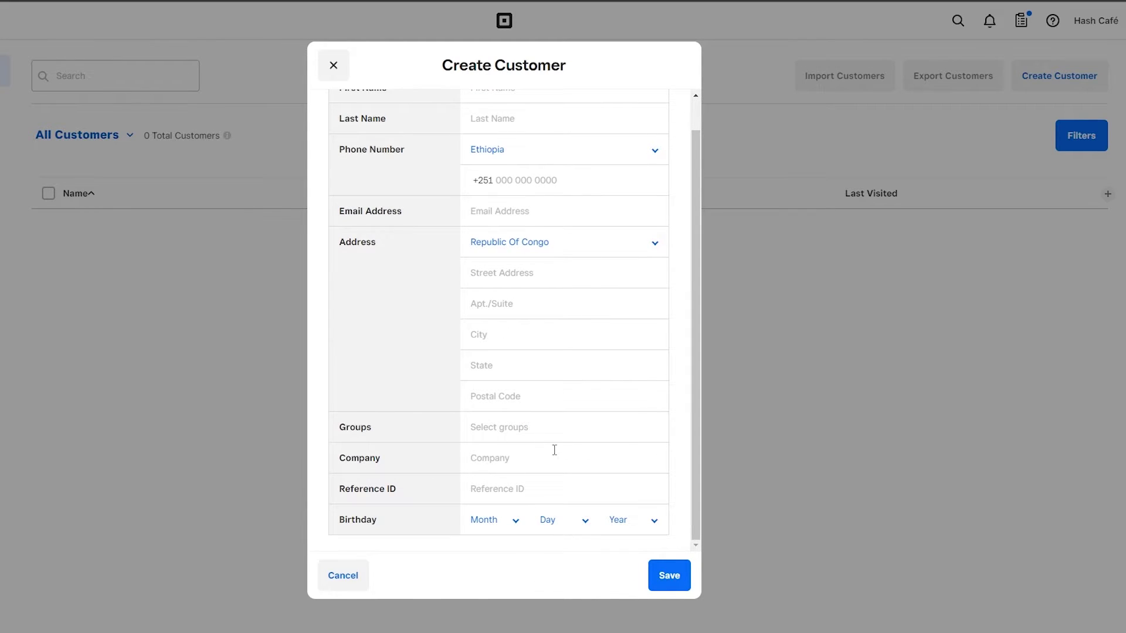
scroll(557, 525, up, 1)
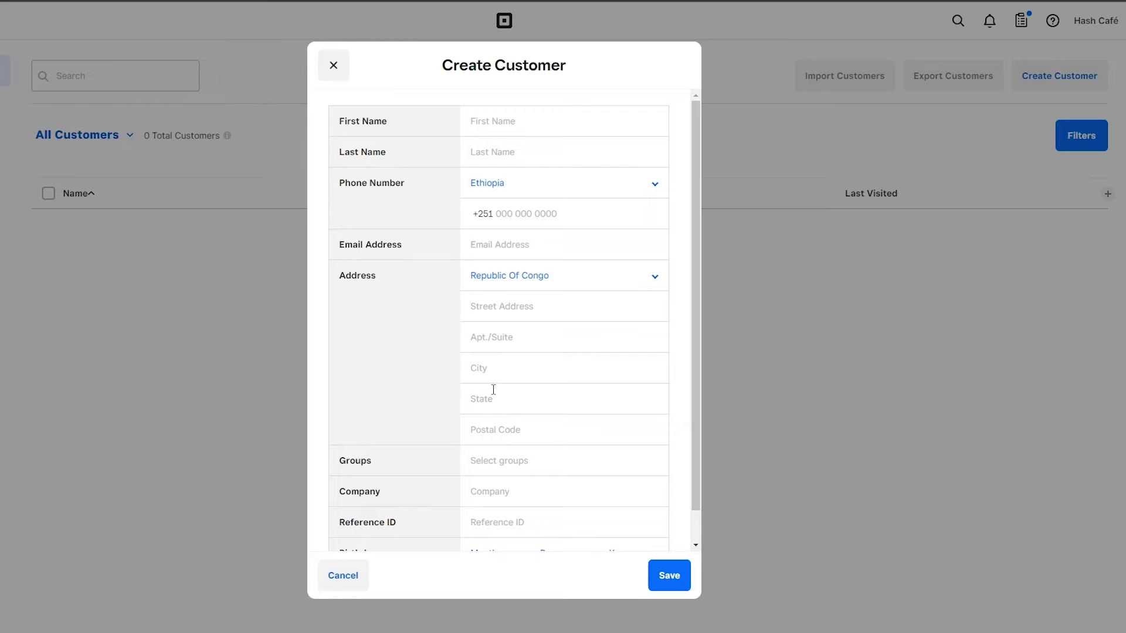
Step: Enter the first name, set phone country to United States and paste the phone number
click(502, 116)
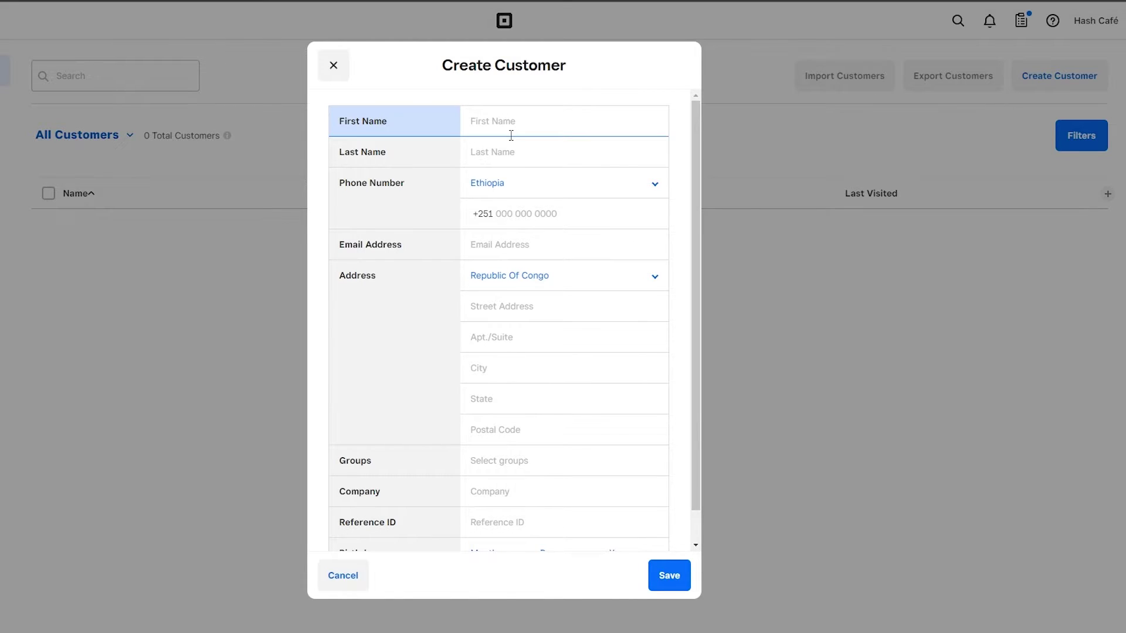
text(John Doe)
click(552, 177)
scroll(536, 229, down, 3)
scroll(515, 390, down, 1)
scroll(517, 348, up, 1)
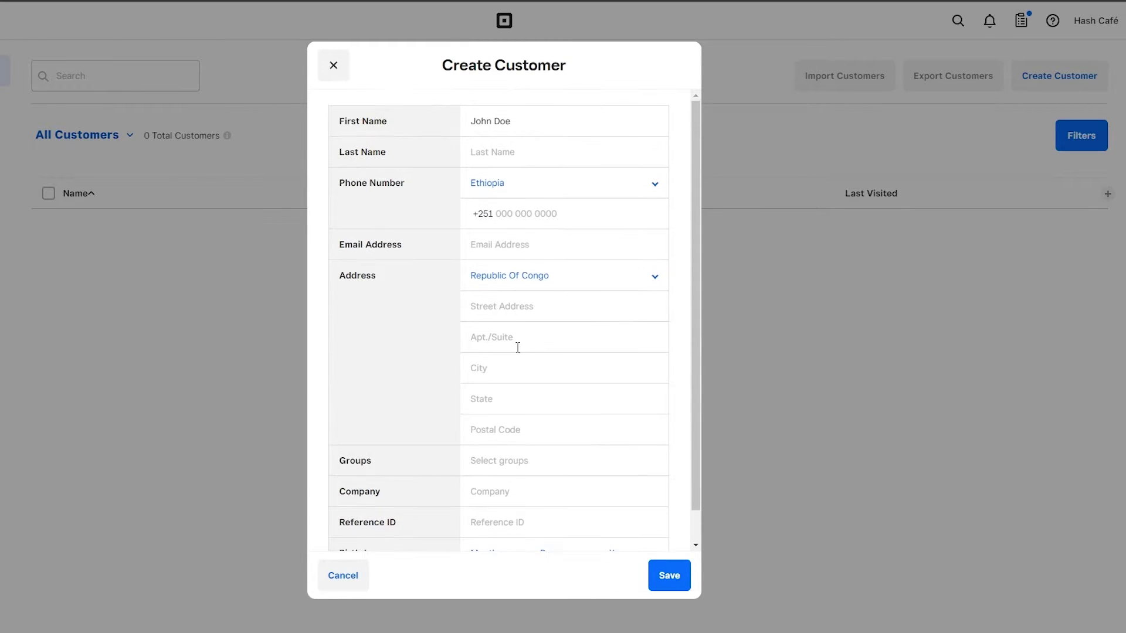
click(476, 196)
click(503, 428)
Step: Paste the copied e-mail address and set the address country to United States
click(593, 241)
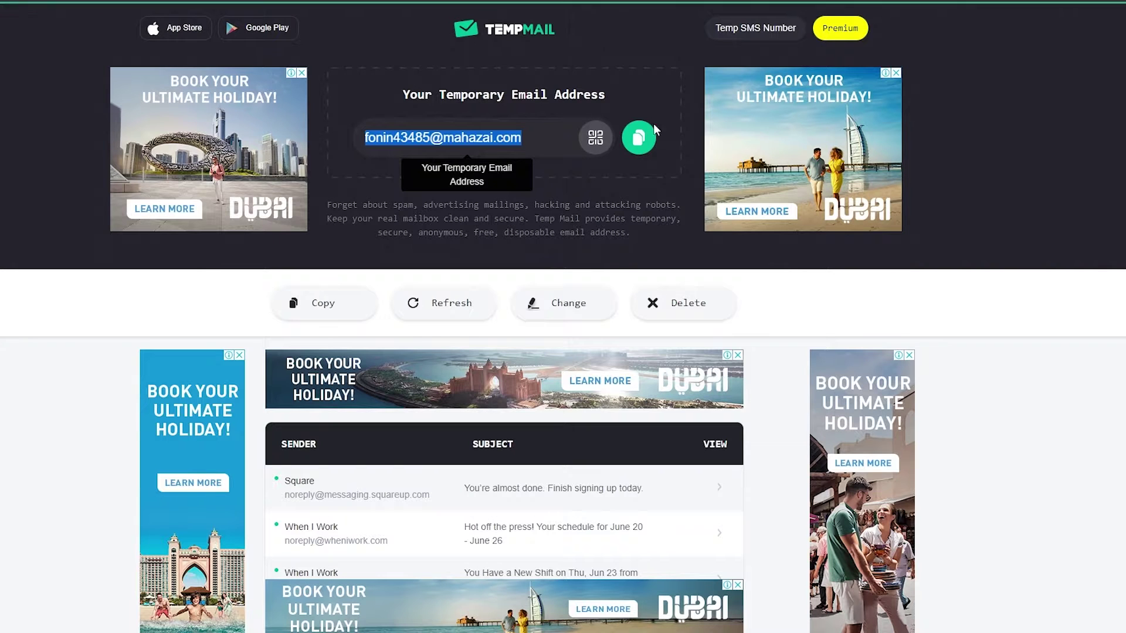
click(639, 137)
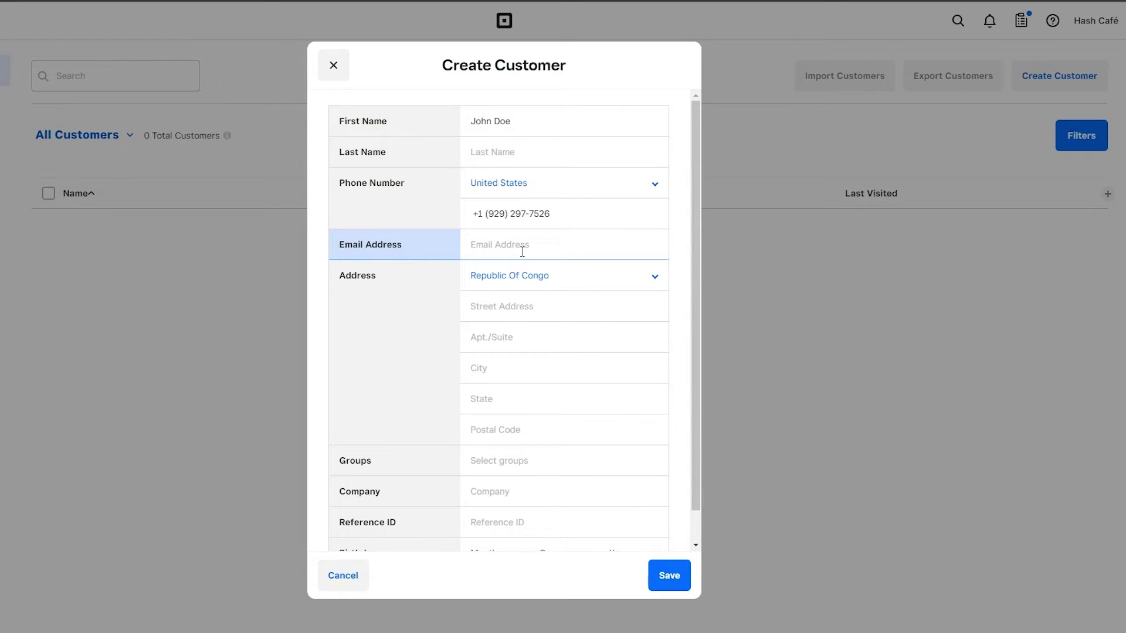
key(ctrl+v)
click(574, 286)
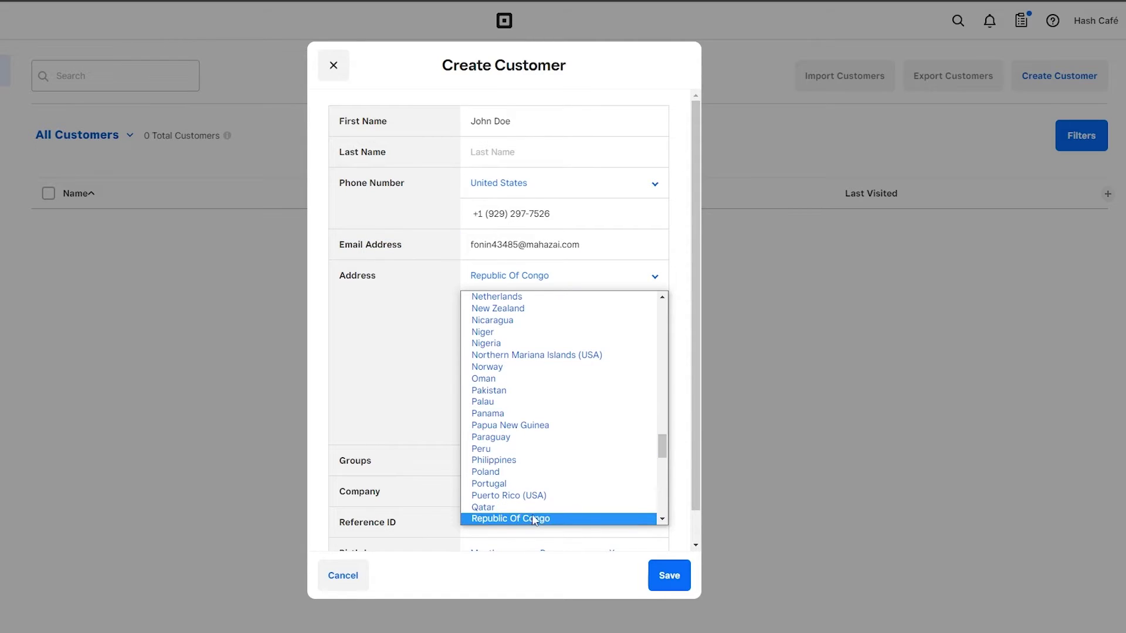
scroll(533, 516, down, 10)
key(u)
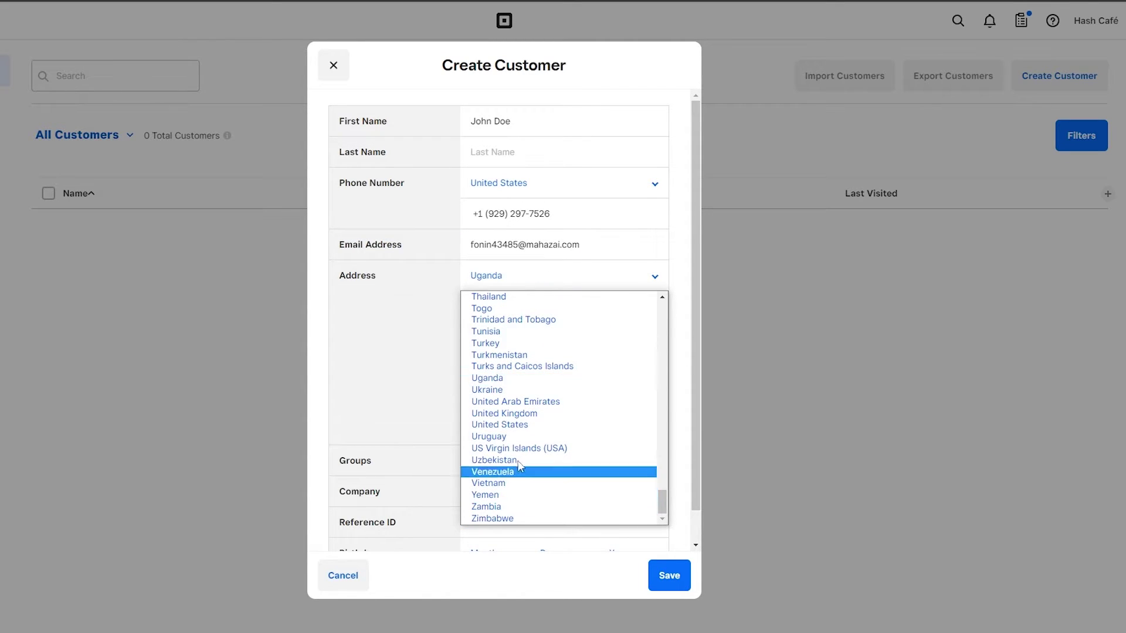
click(501, 424)
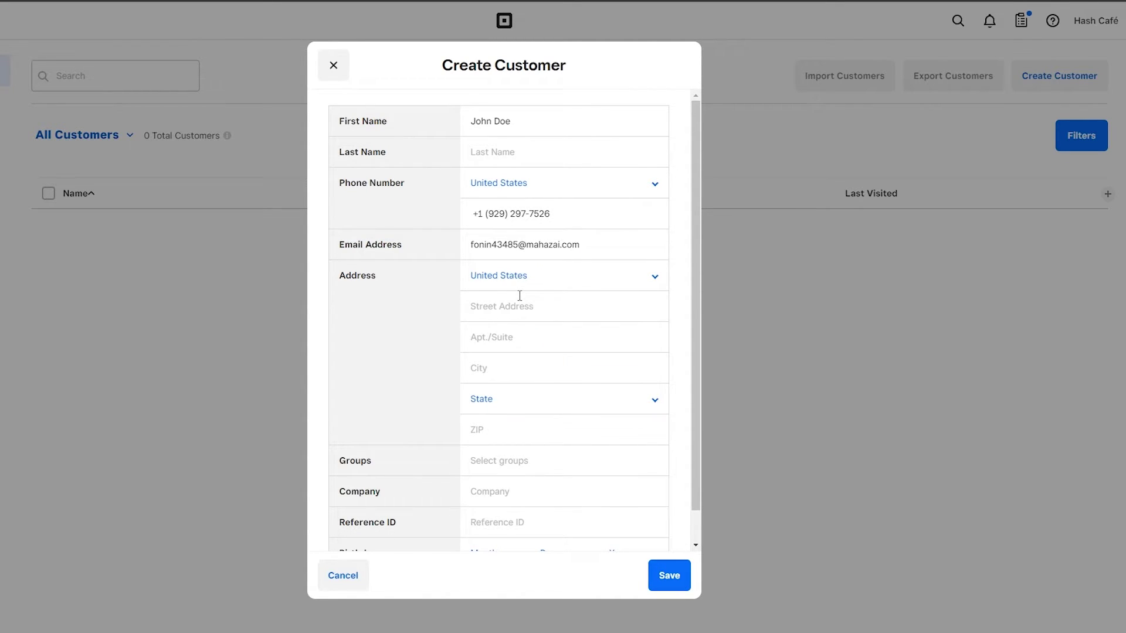
Step: Enter the address Street#1, apt 12, city New york
click(520, 296)
text(Stree)
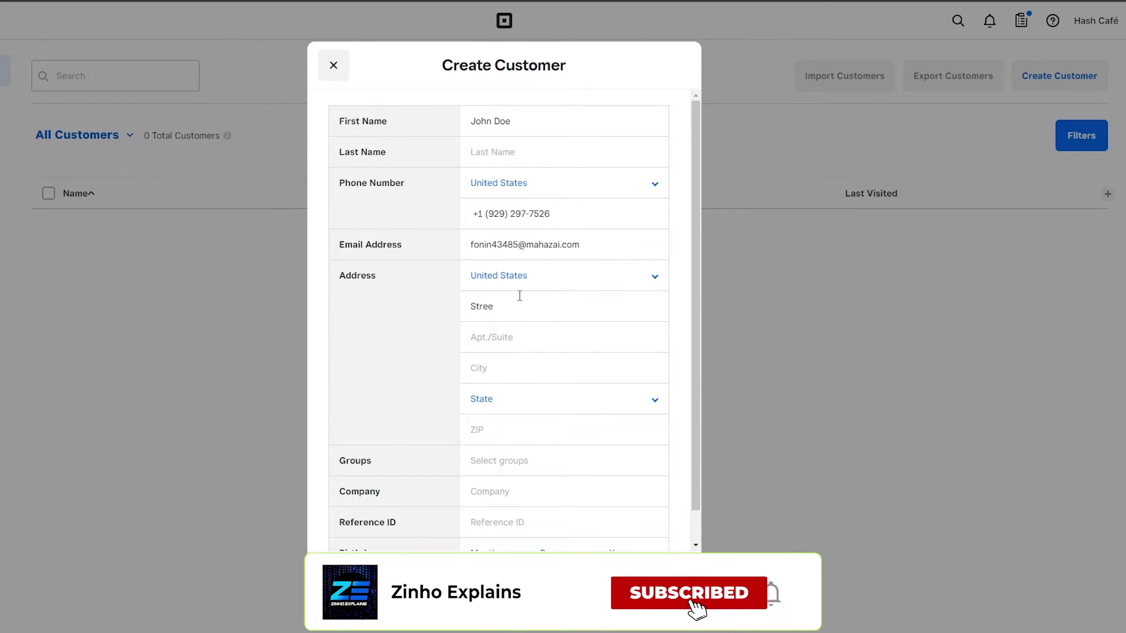
text(t#1)
click(503, 343)
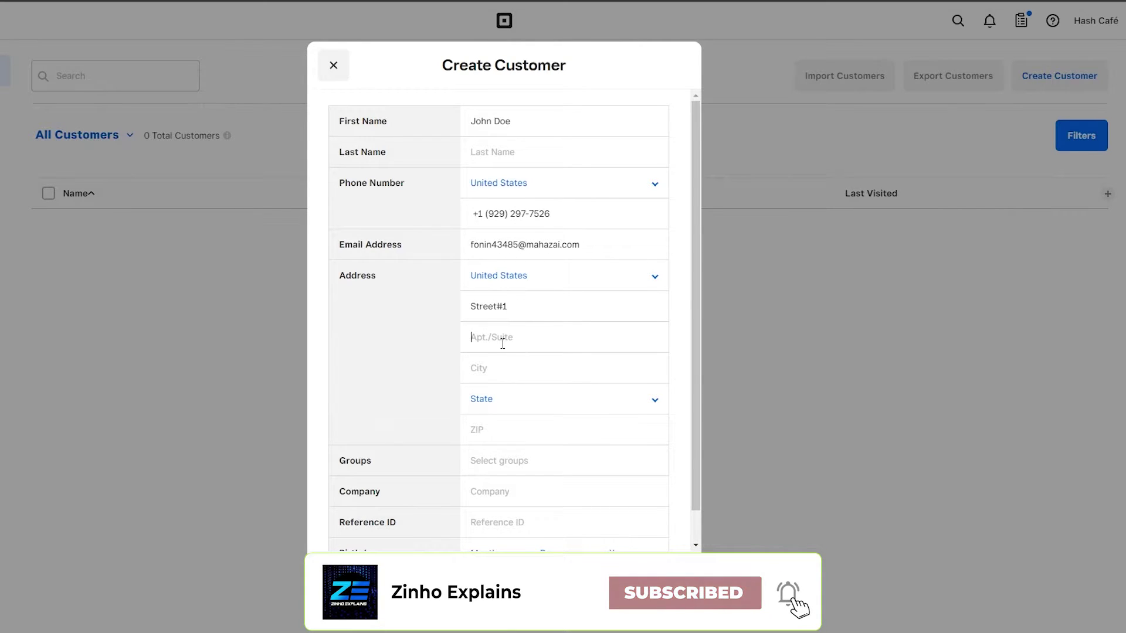
text(apt 12)
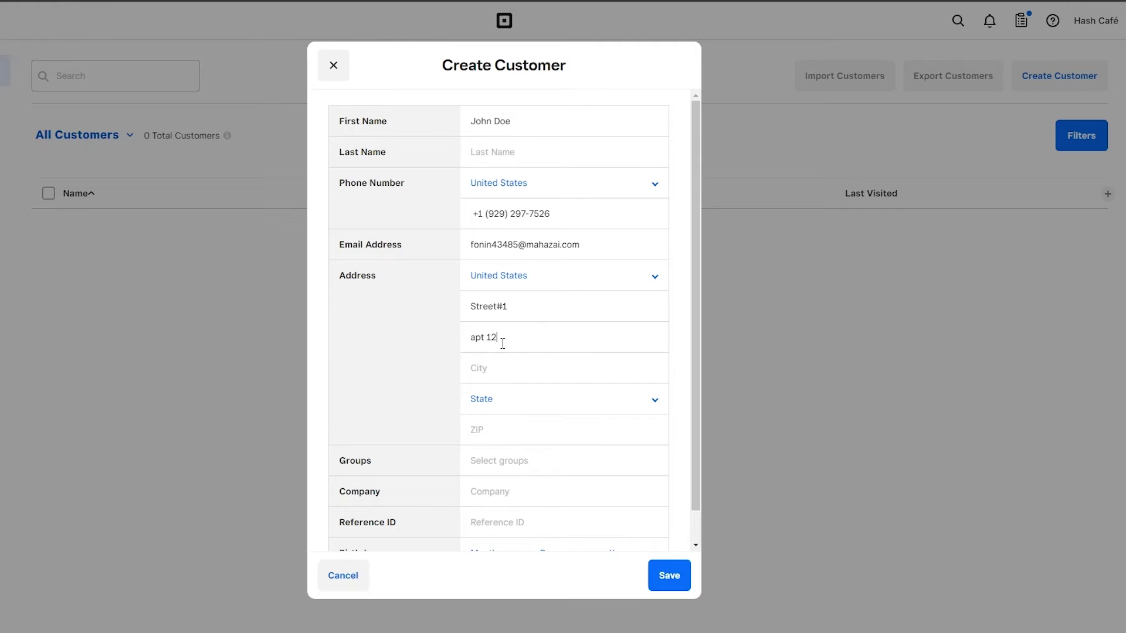
click(496, 361)
text(New york)
Step: Set the state to New York and glance at the customer groups list
scroll(528, 369, down, 1)
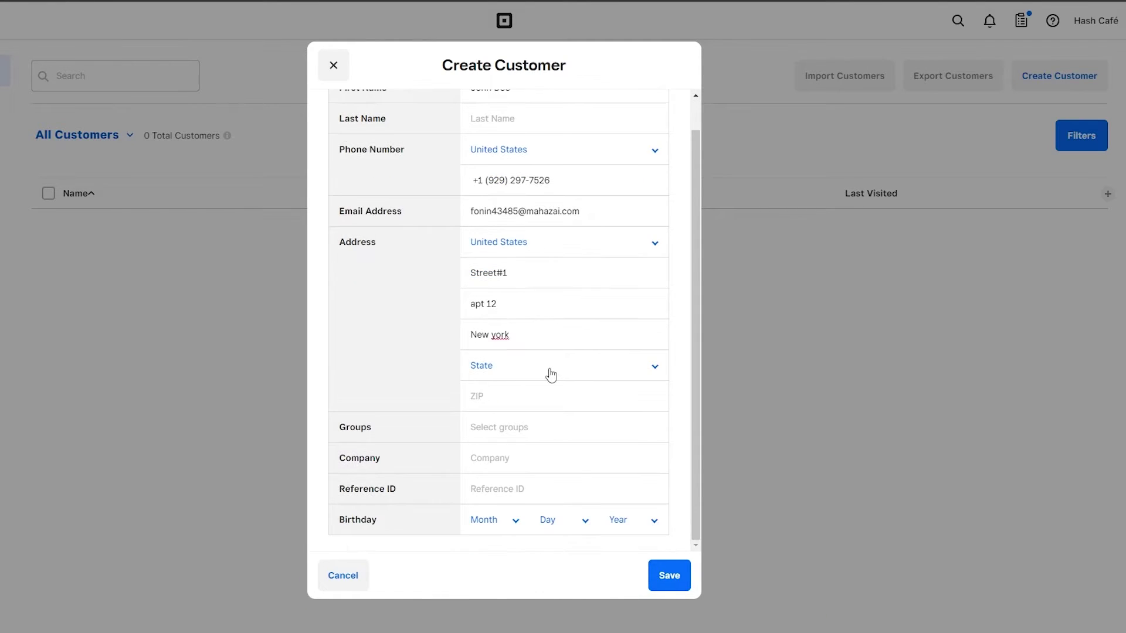
click(551, 373)
key(n)
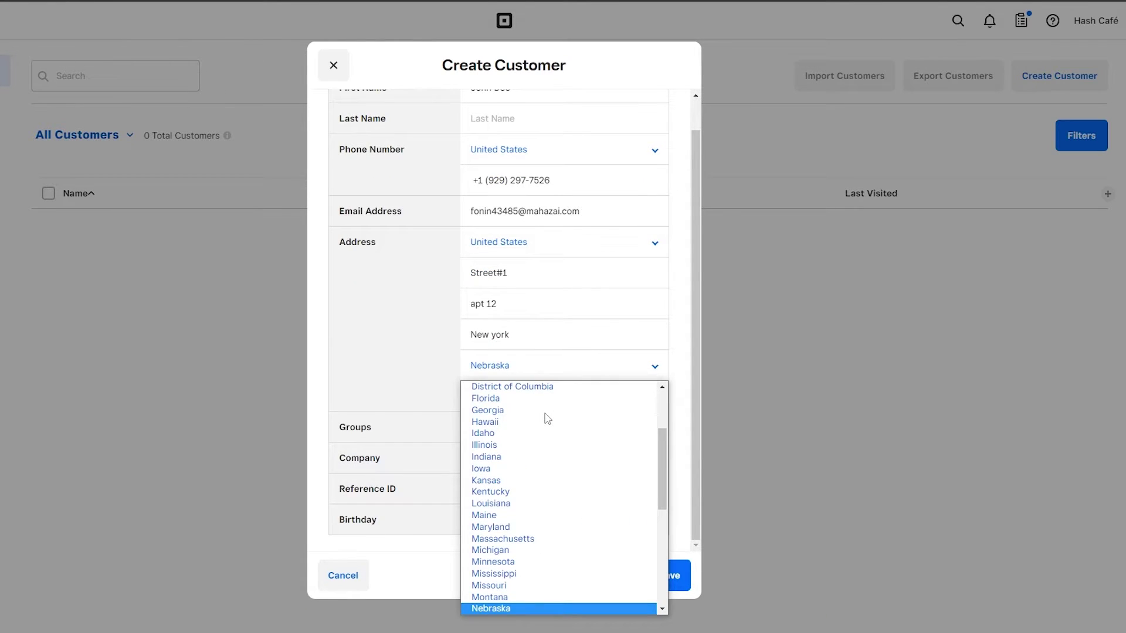
scroll(547, 418, down, 3)
click(510, 573)
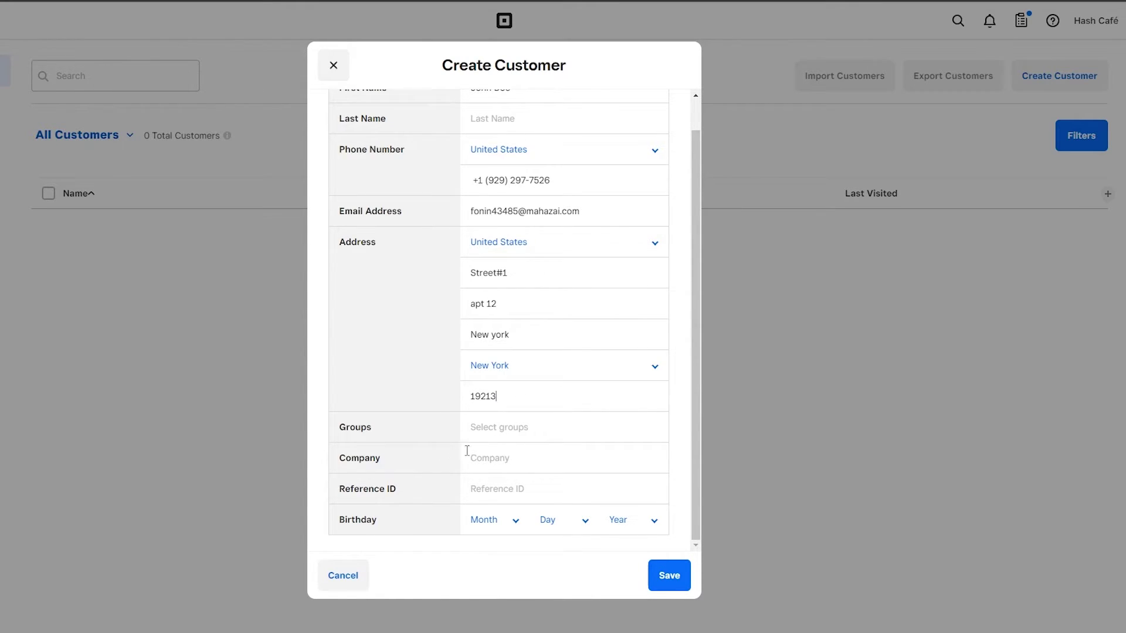
click(500, 437)
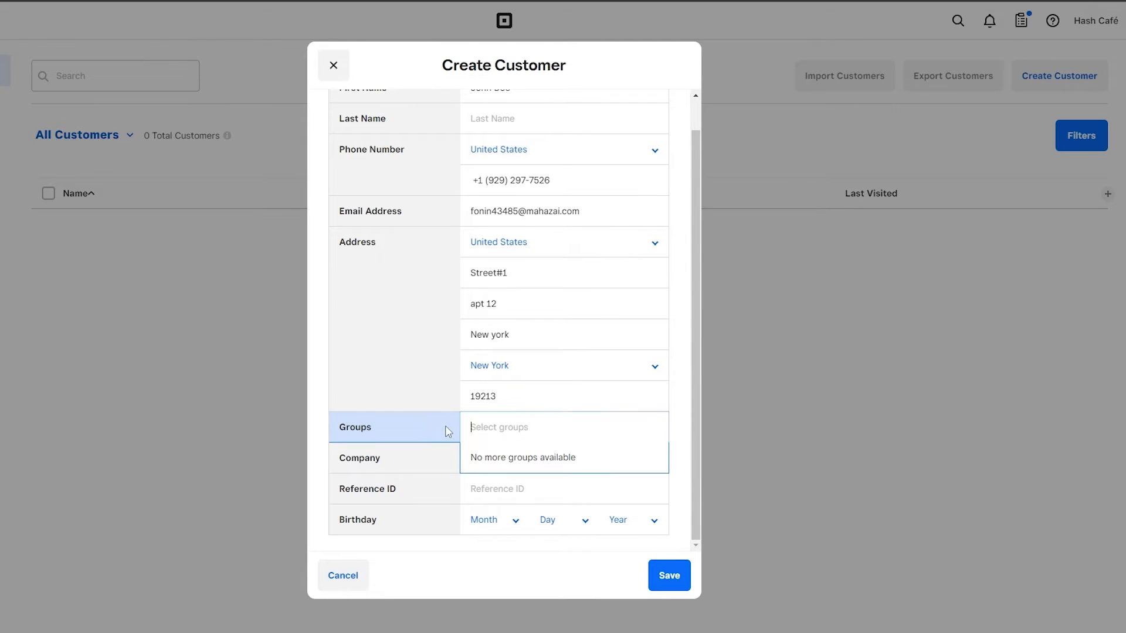
click(435, 463)
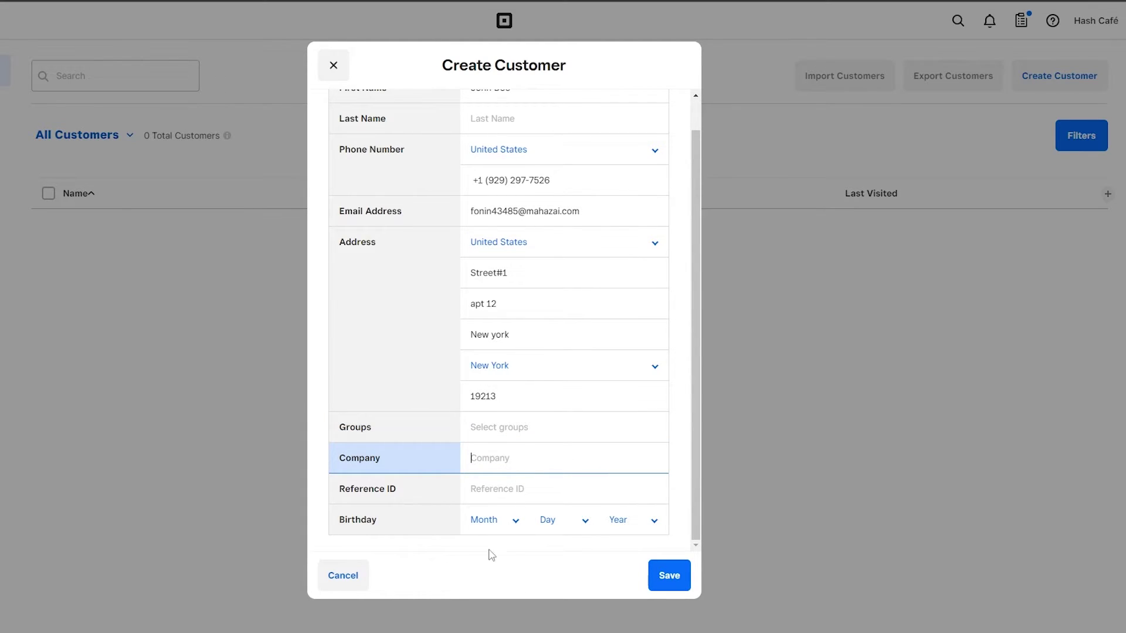
click(487, 522)
click(490, 471)
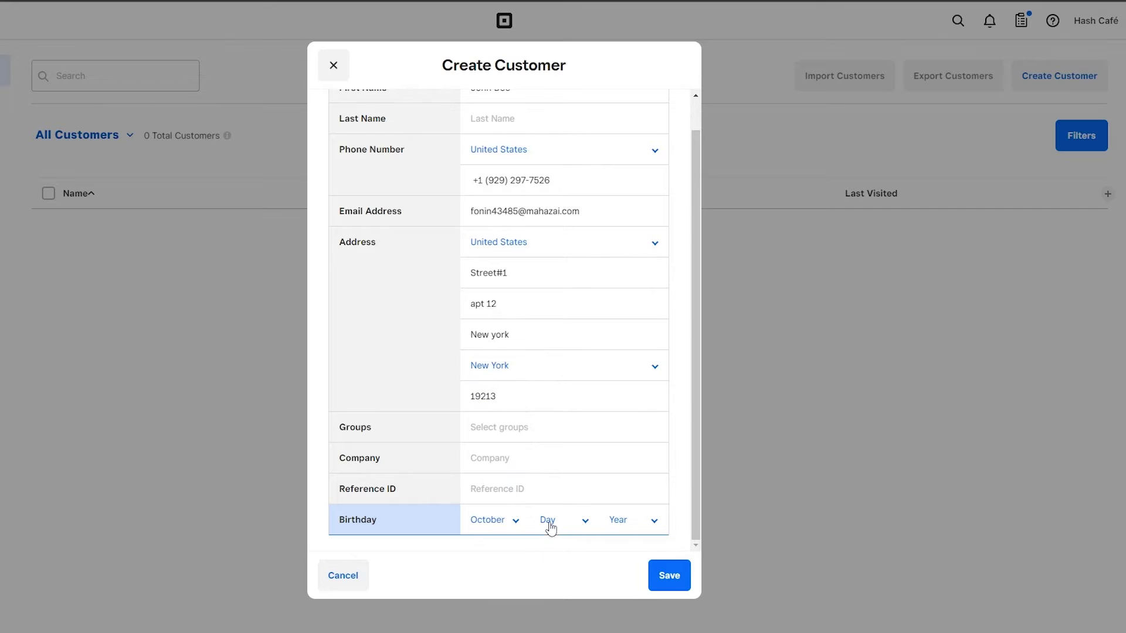
click(550, 526)
click(547, 485)
click(610, 524)
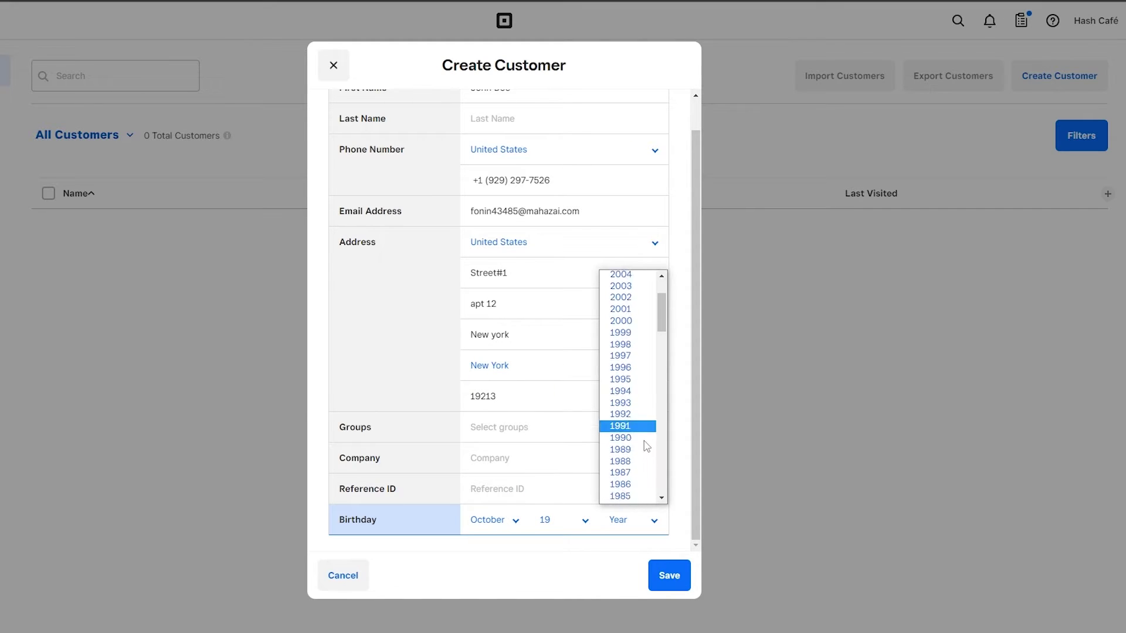
scroll(642, 411, up, 3)
scroll(640, 434, down, 8)
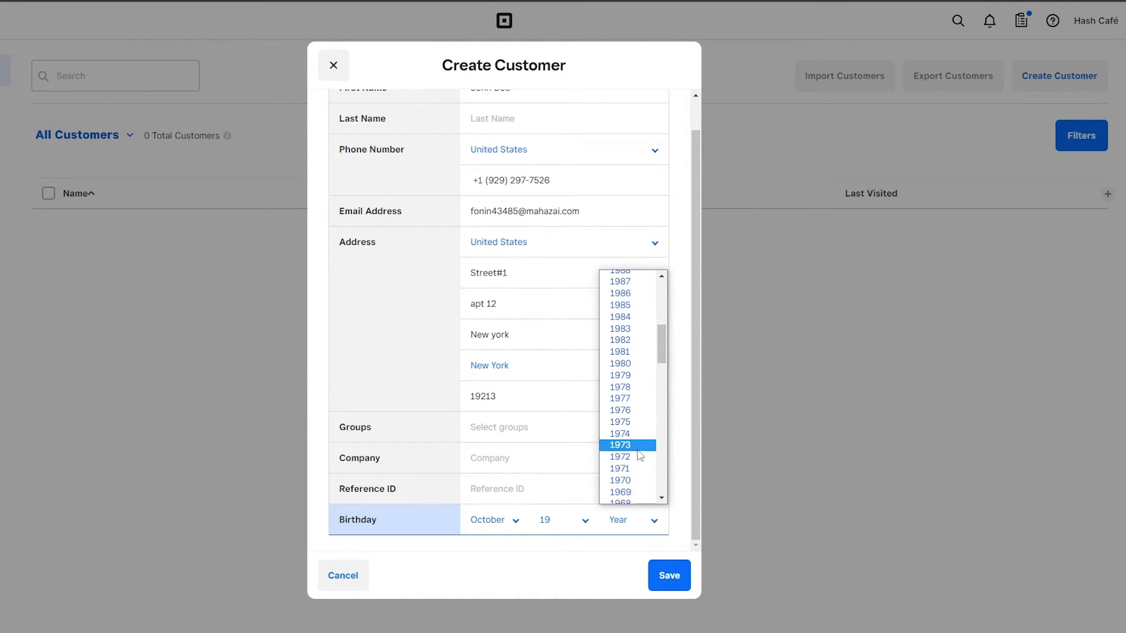
scroll(638, 410, up, 3)
click(630, 390)
Step: Save the new customer, review its detail panel, then close it
click(664, 570)
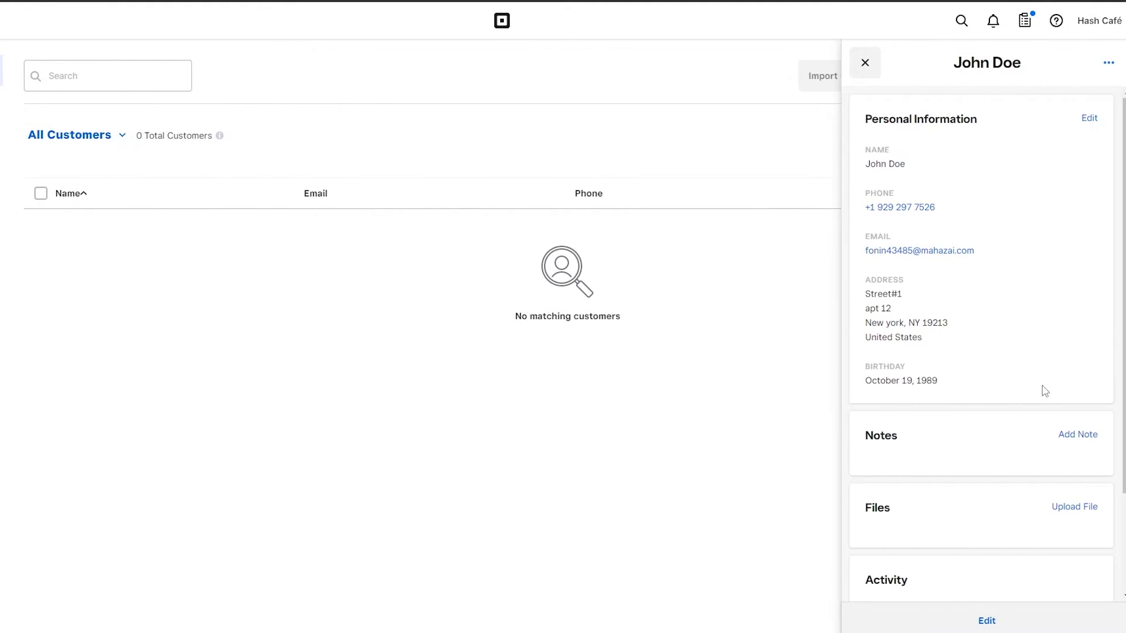
scroll(1038, 457, down, 3)
scroll(1018, 545, up, 3)
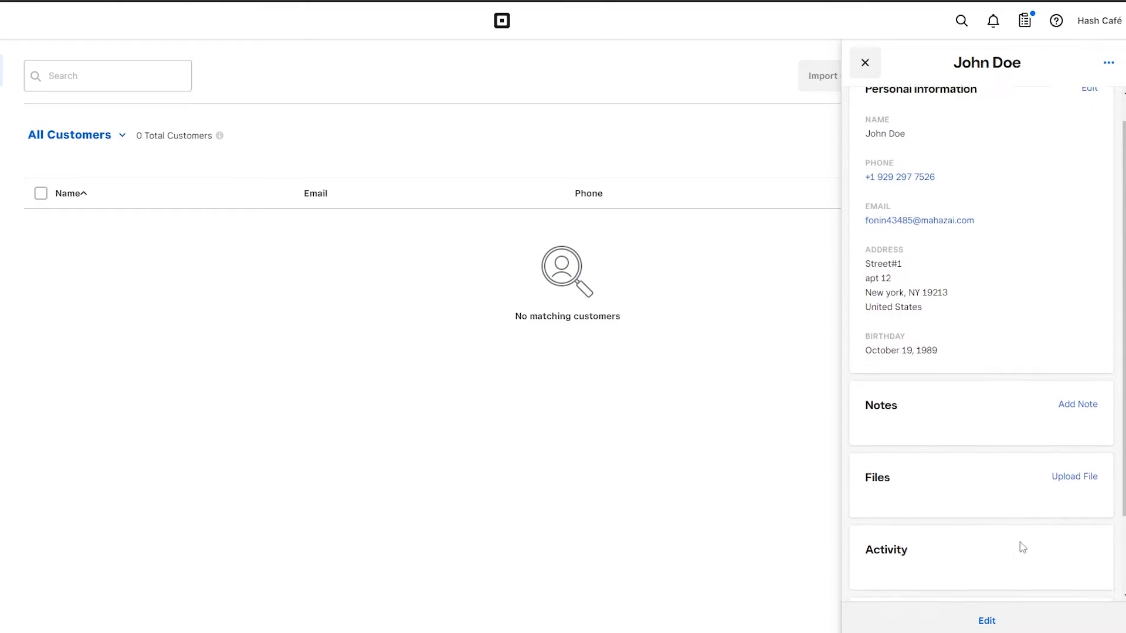
click(865, 62)
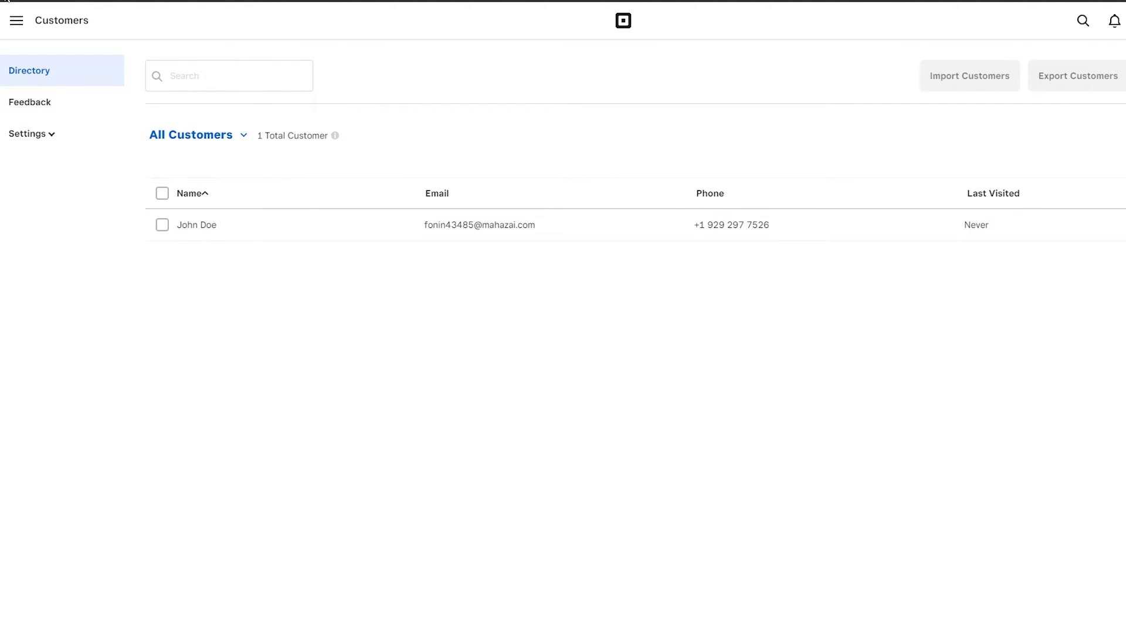
Step: Go to Home through the main navigation, then to Items & orders > Items
click(17, 20)
click(44, 93)
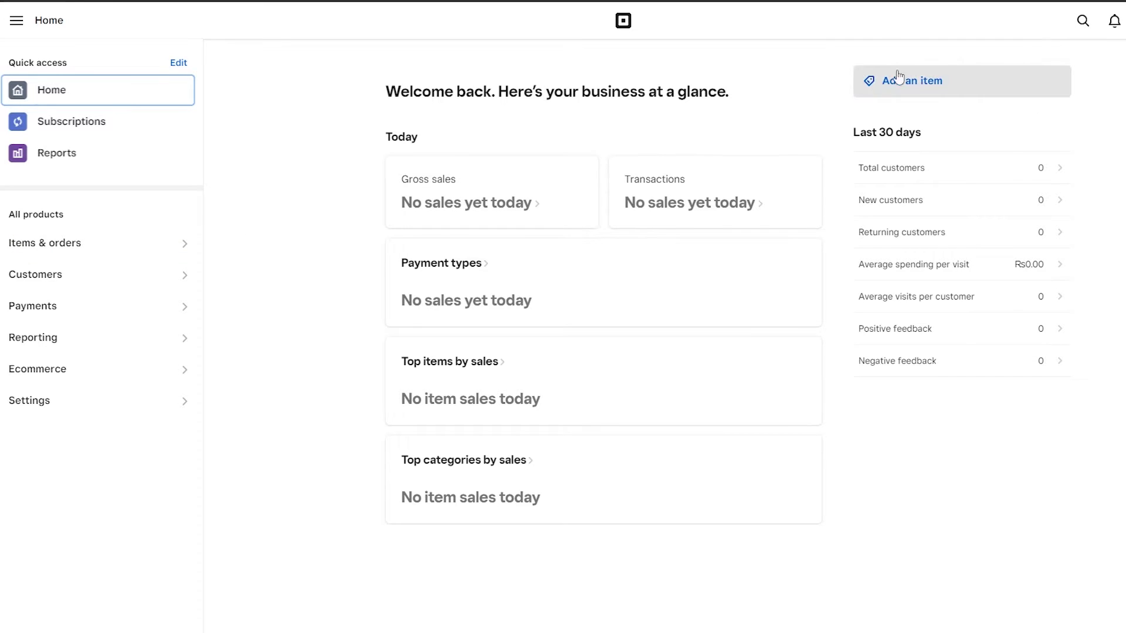
click(170, 247)
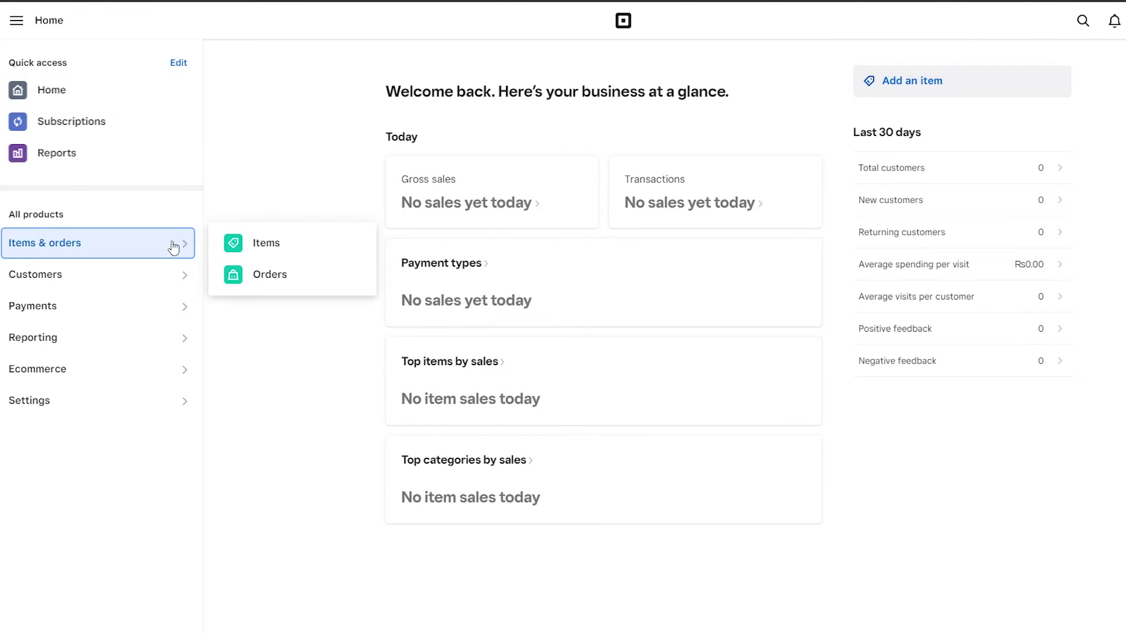
click(248, 250)
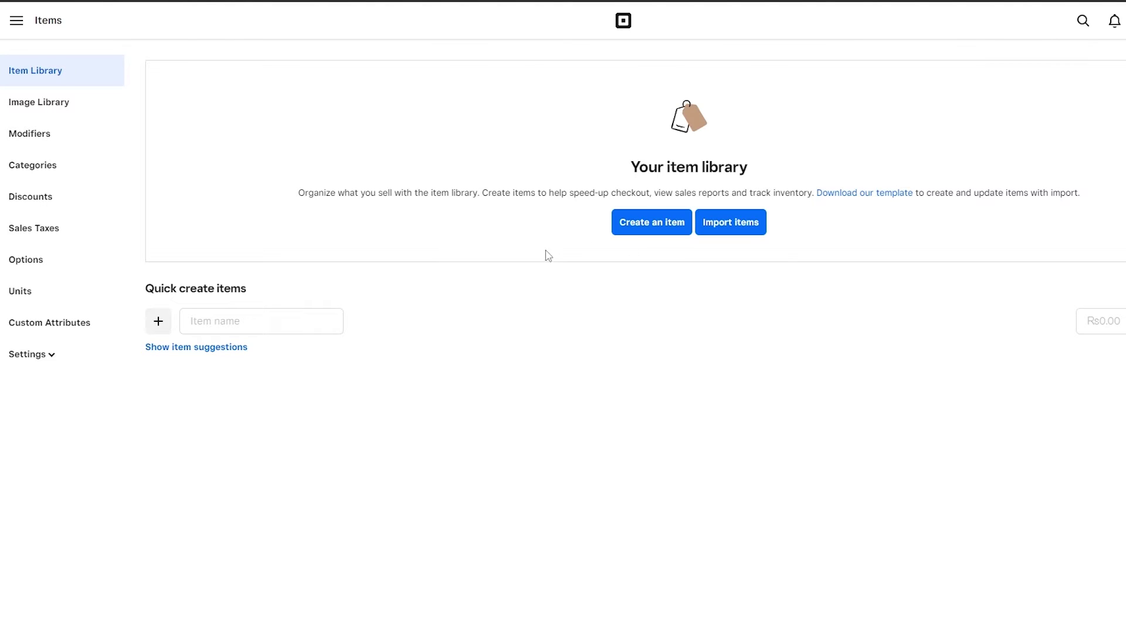
click(642, 232)
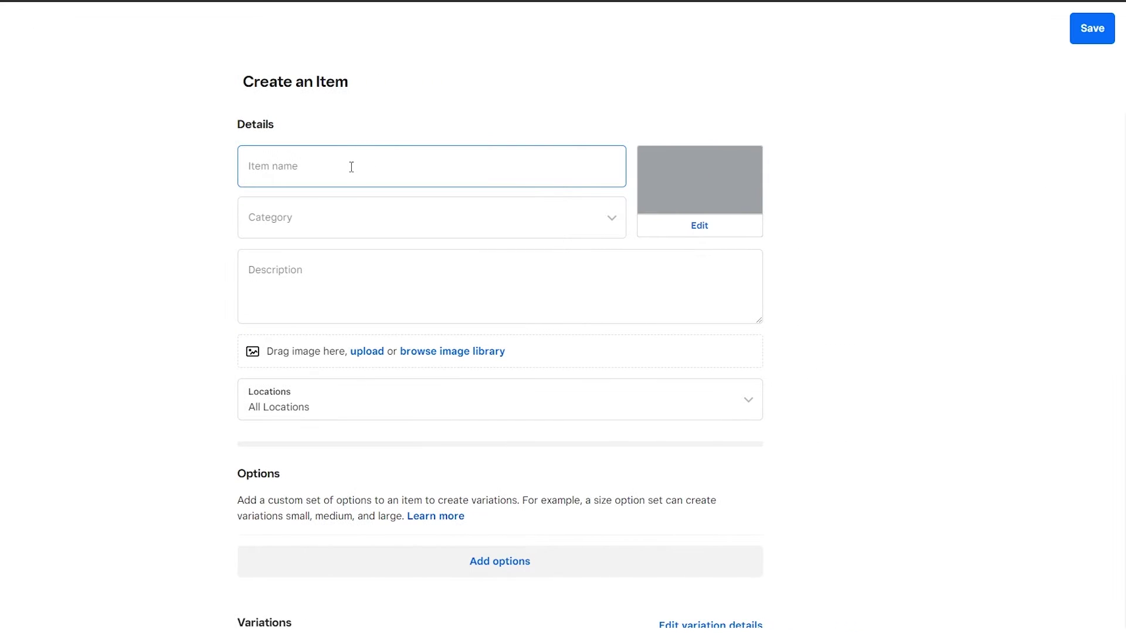
click(381, 227)
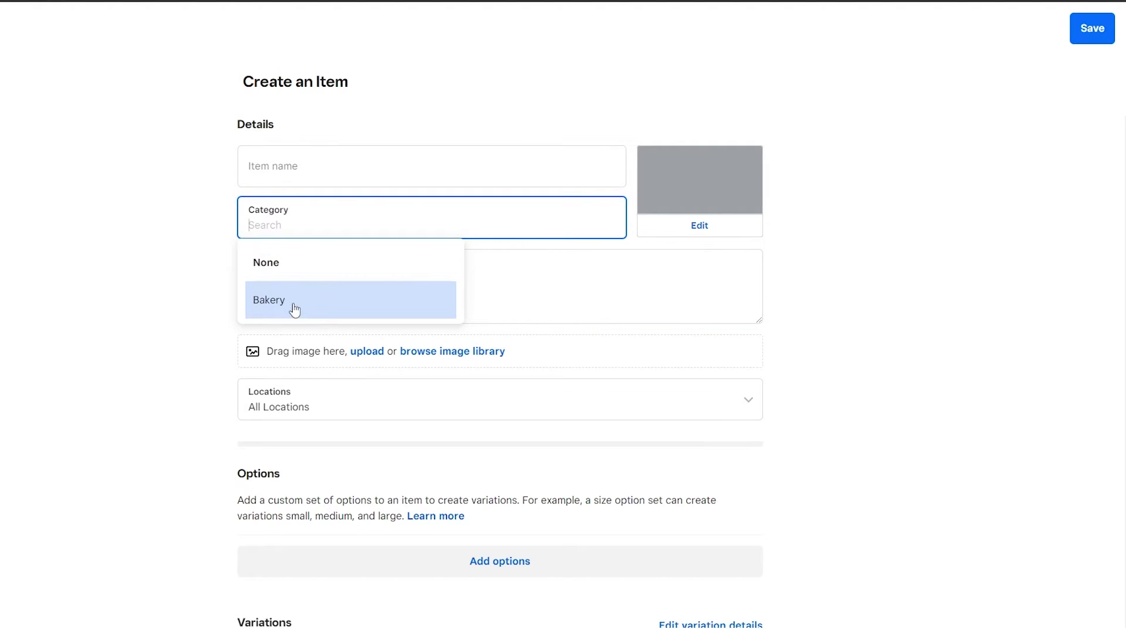
click(202, 314)
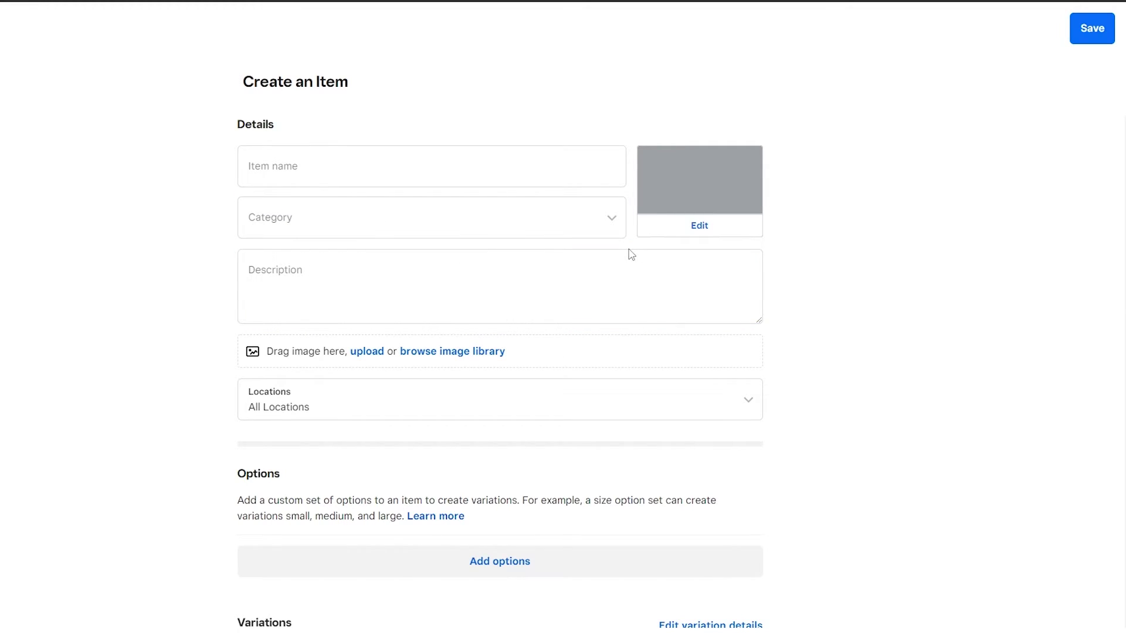
key(Escape)
click(575, 366)
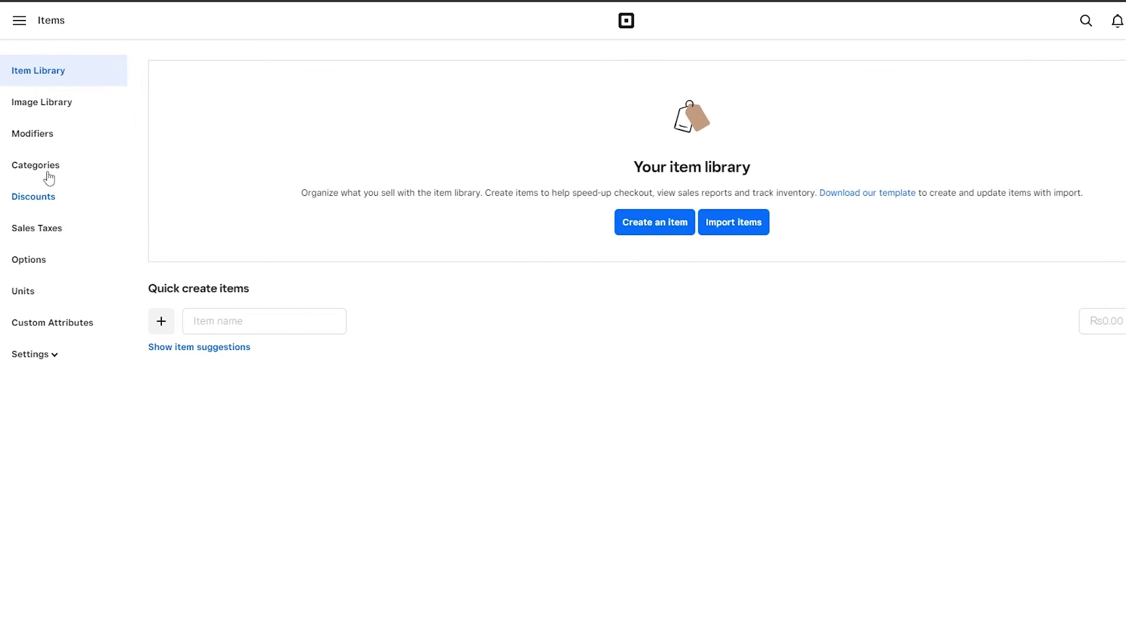
Step: Delete the Bakery category from the Categories page
click(49, 174)
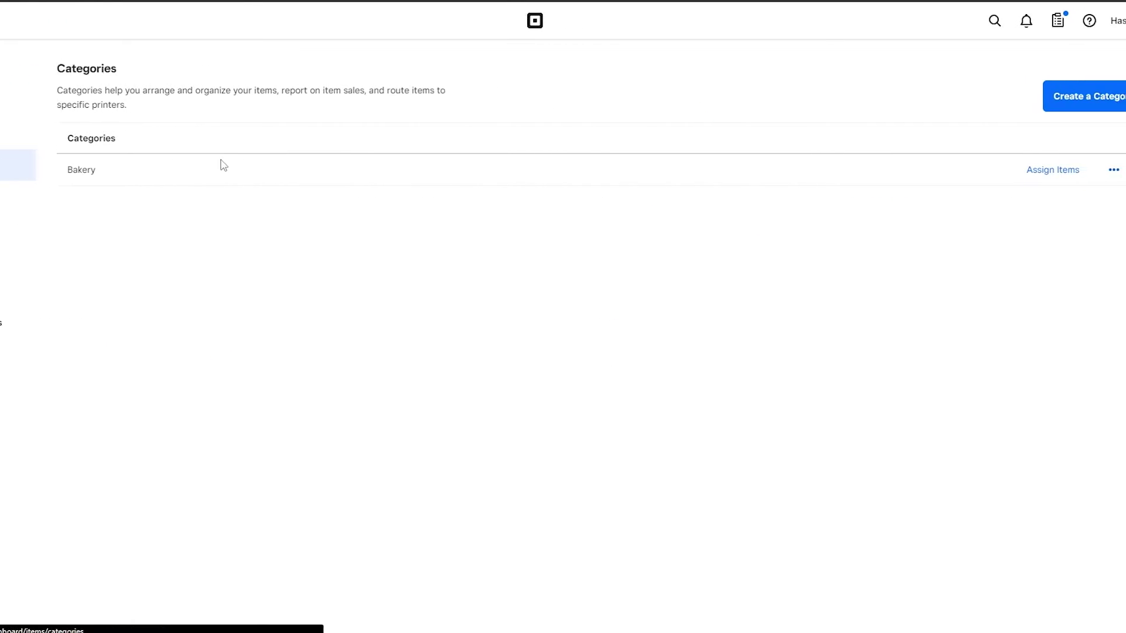
click(1078, 174)
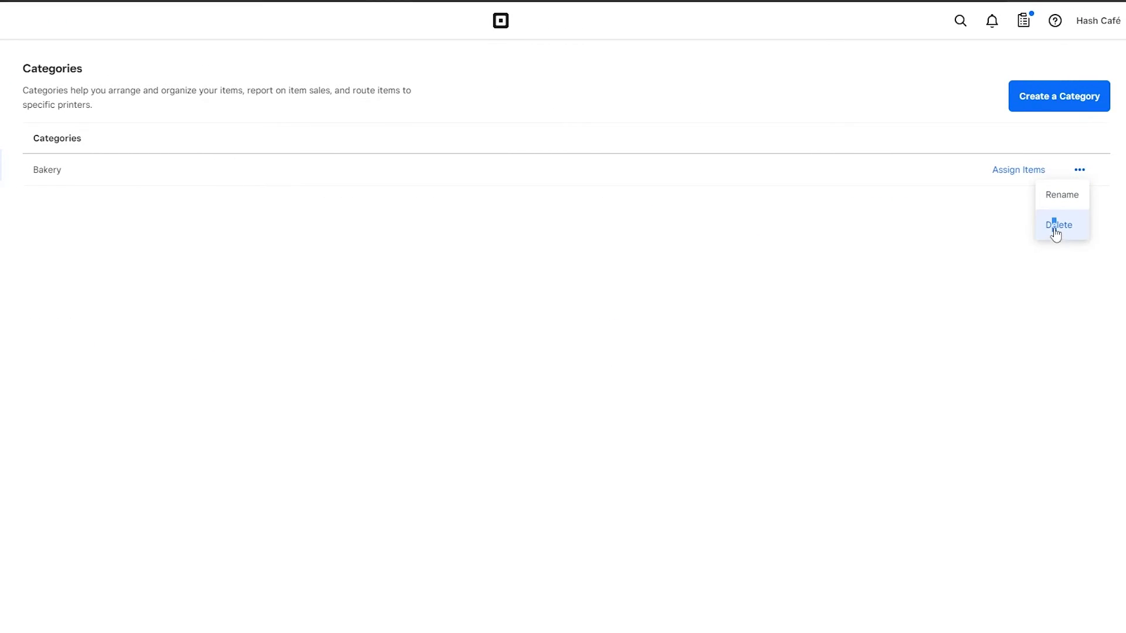
click(1057, 232)
click(633, 384)
Step: Create a new category named Shirts and save it
click(568, 251)
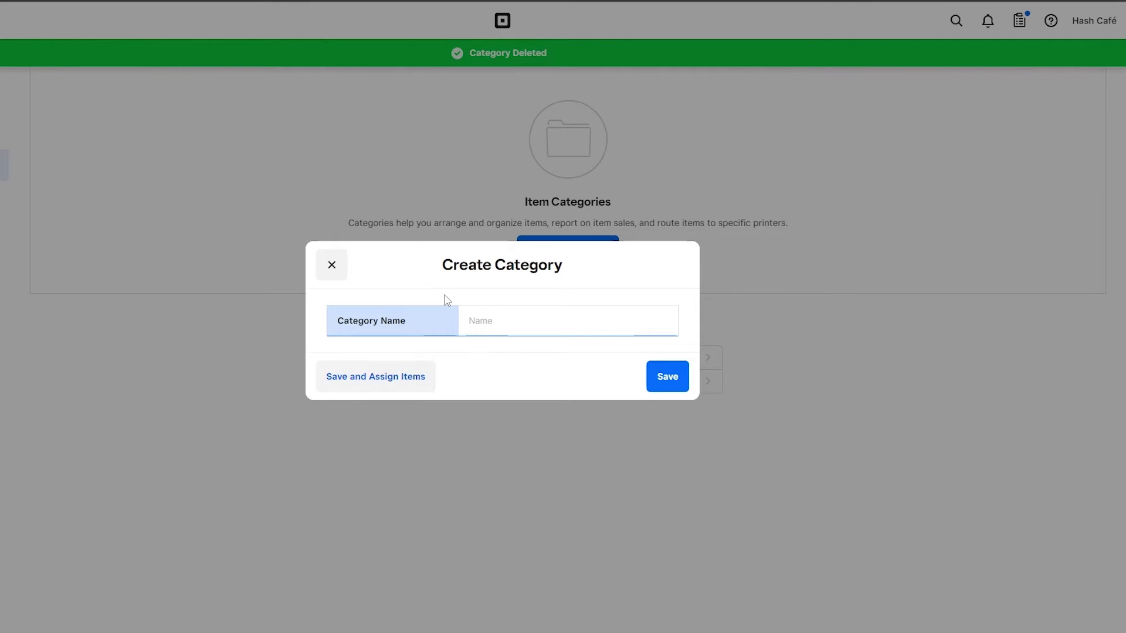
text(C)
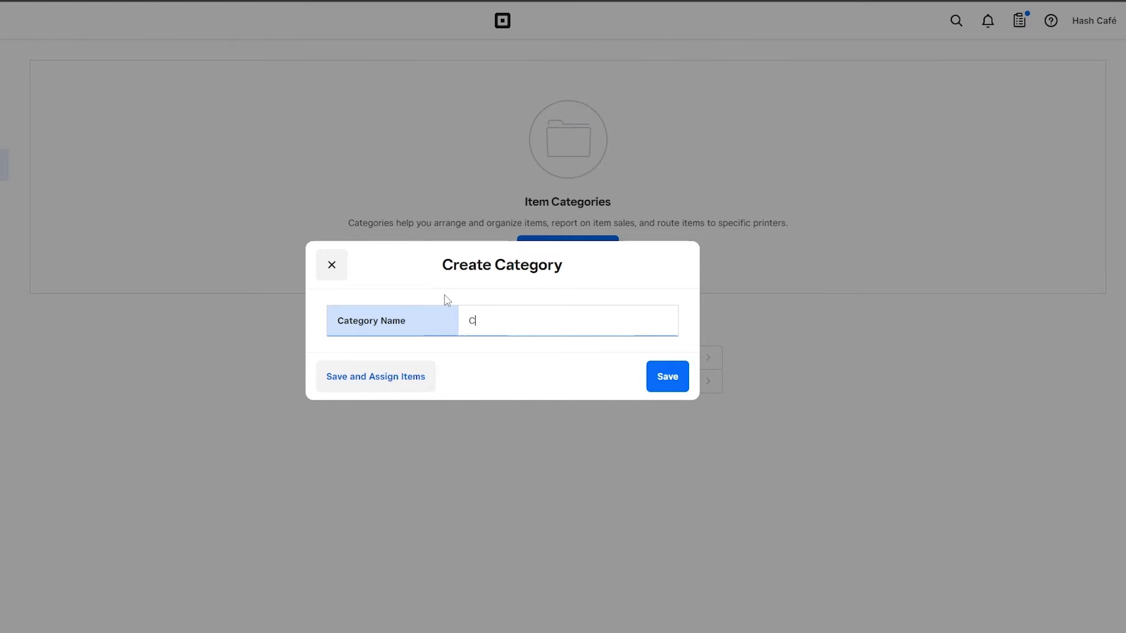
text(lothe)
key(BackSpace)
text(Shirts)
click(667, 376)
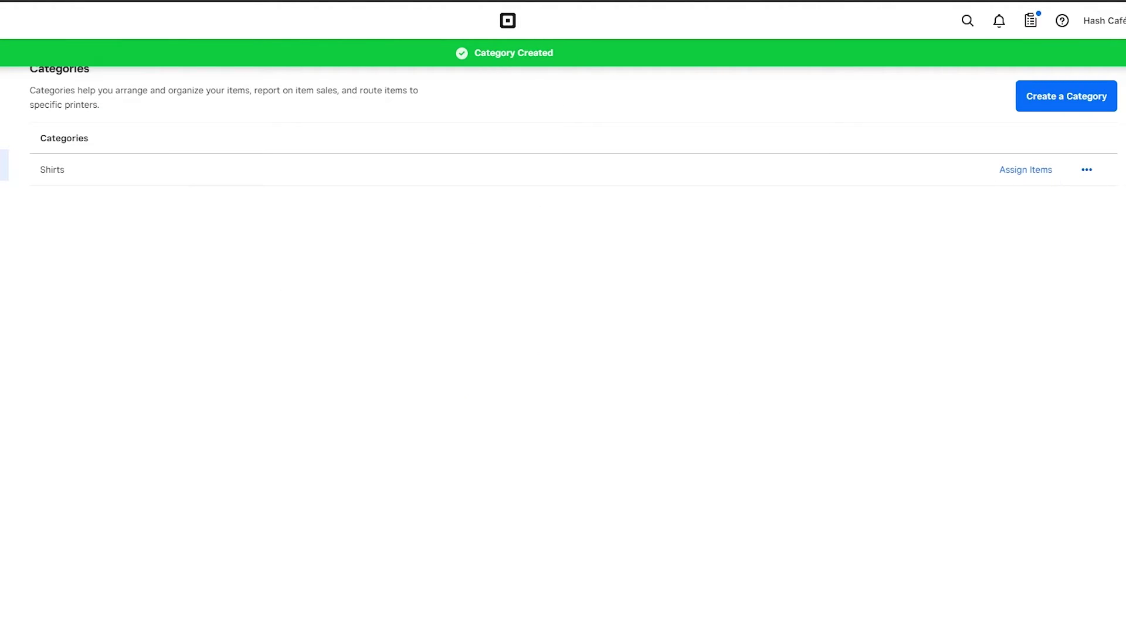
click(38, 104)
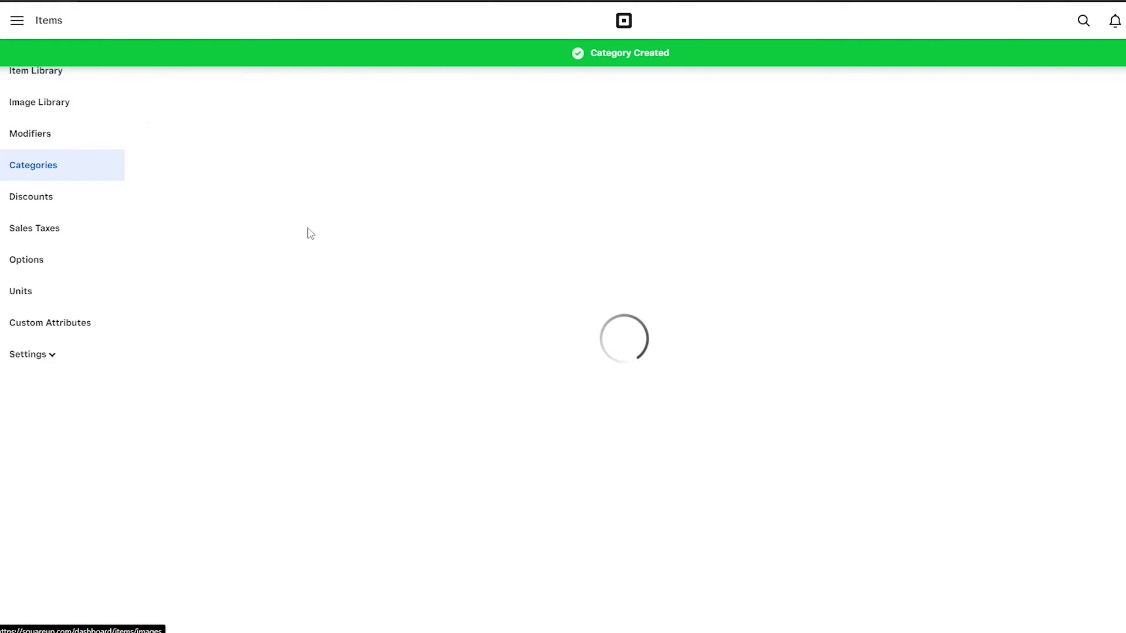
Step: Start a new item named Black Shirt in the Shirts category
click(673, 225)
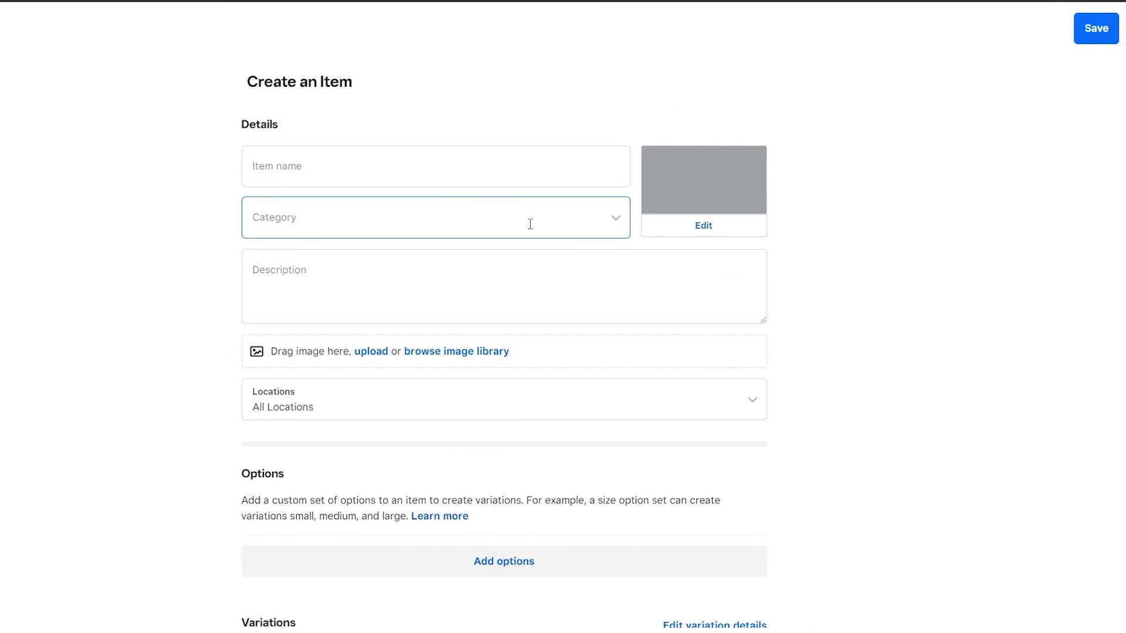
click(340, 219)
click(284, 312)
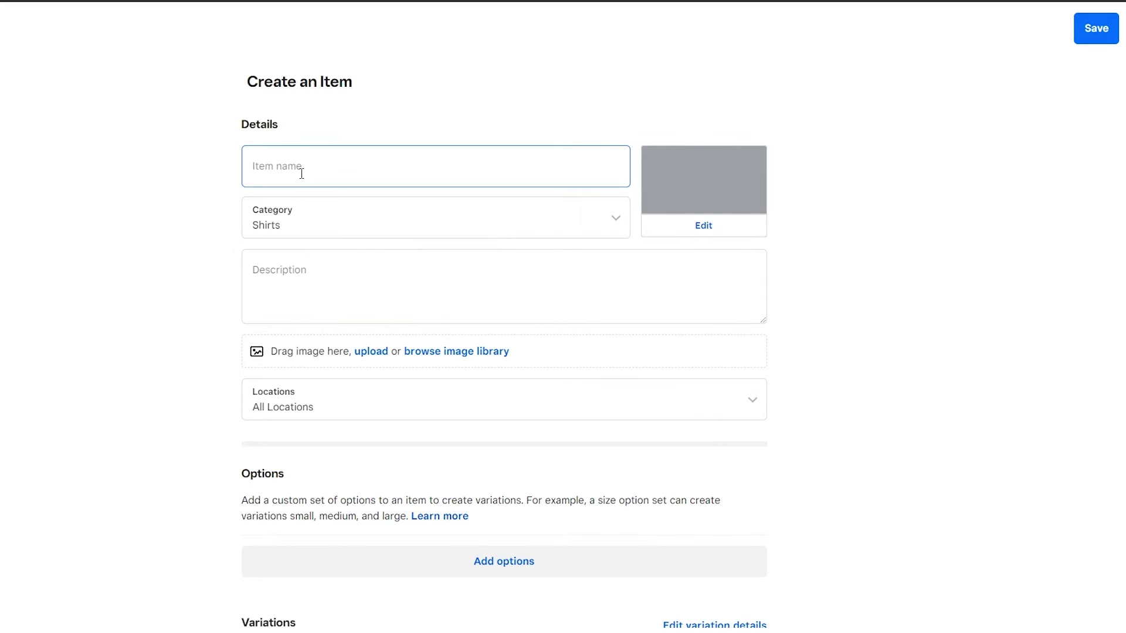
click(302, 174)
text(Black Shirt)
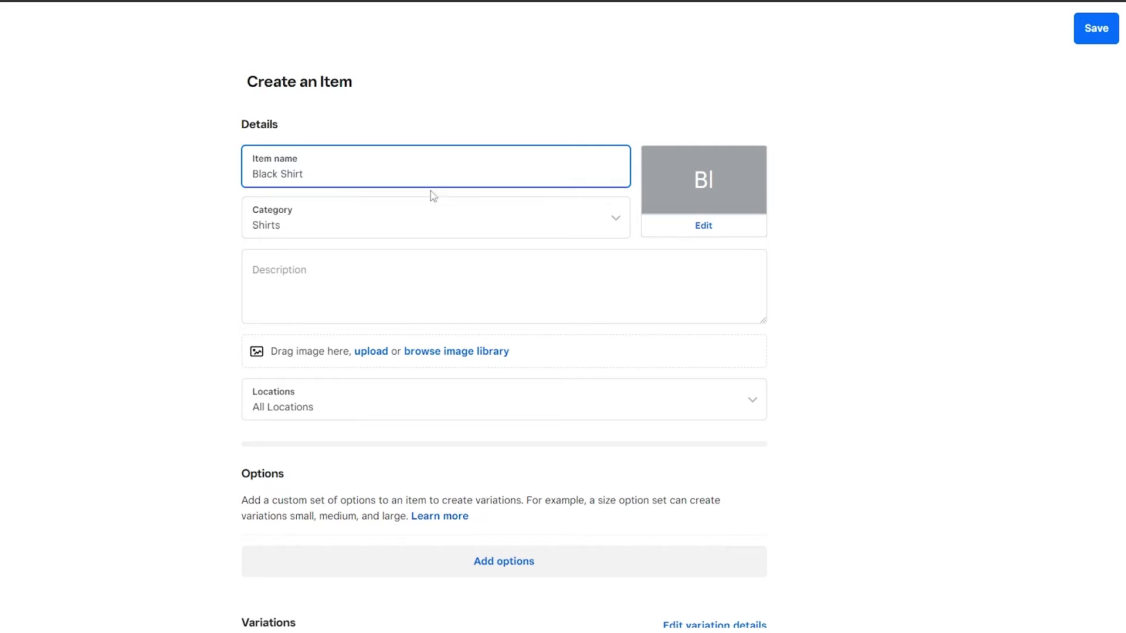
Step: Upload the black shirt image from the computer as the item's image
click(704, 223)
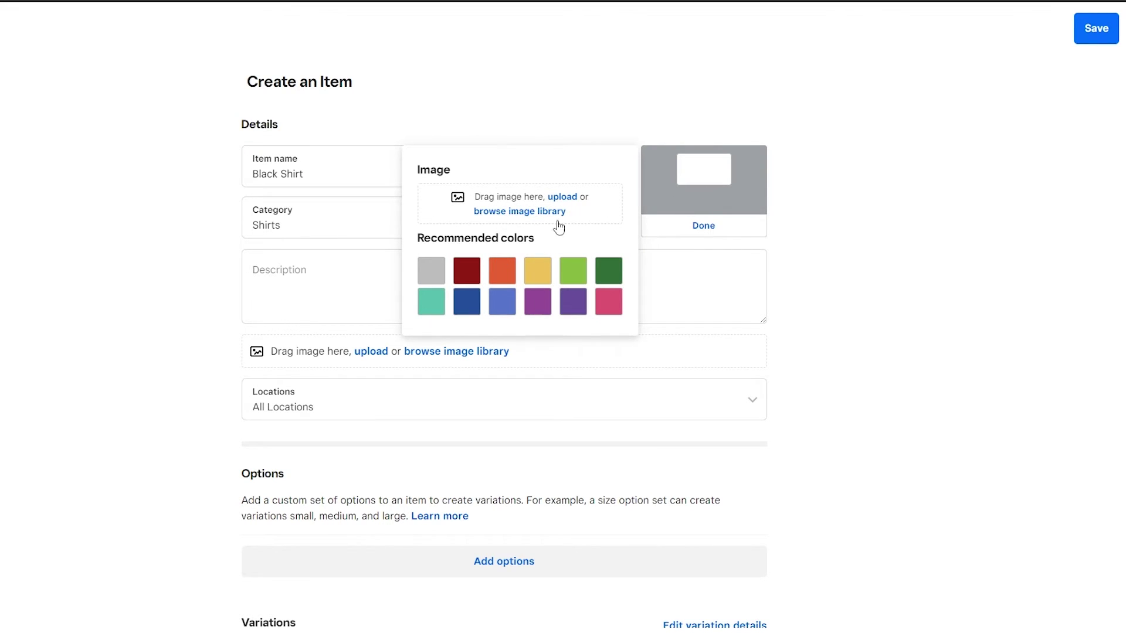
click(526, 212)
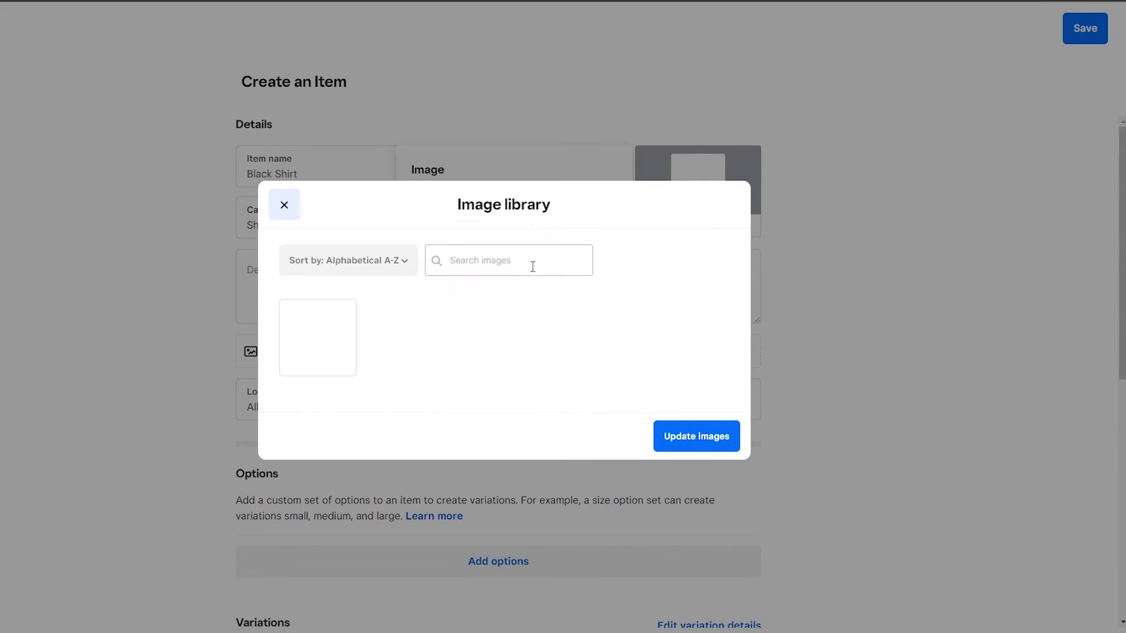
click(284, 205)
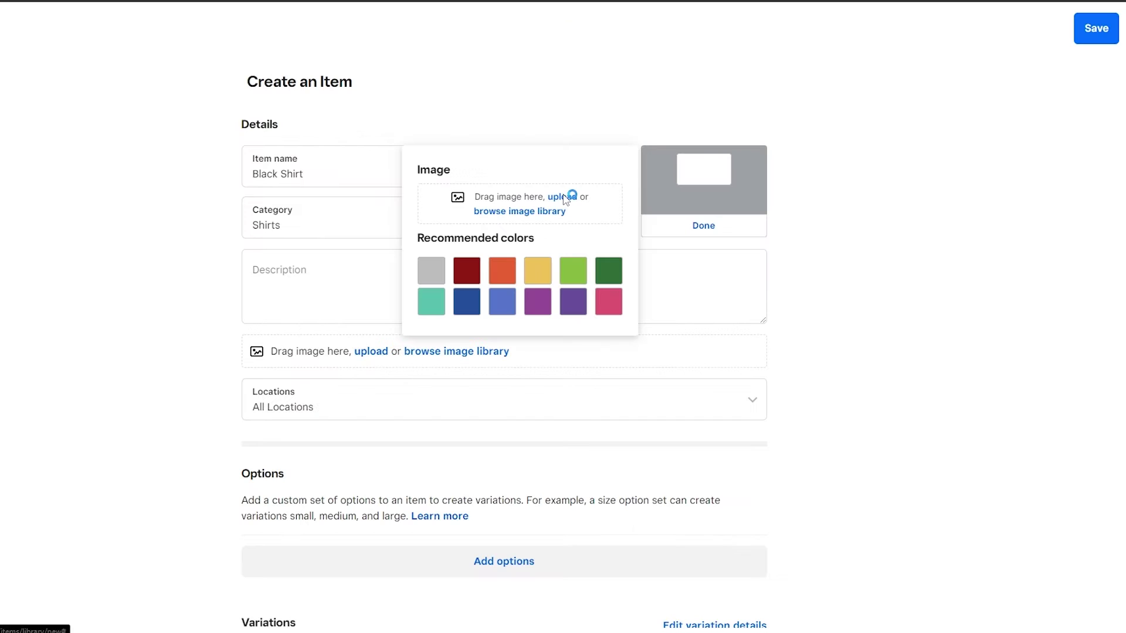
click(564, 197)
double_click(40, 58)
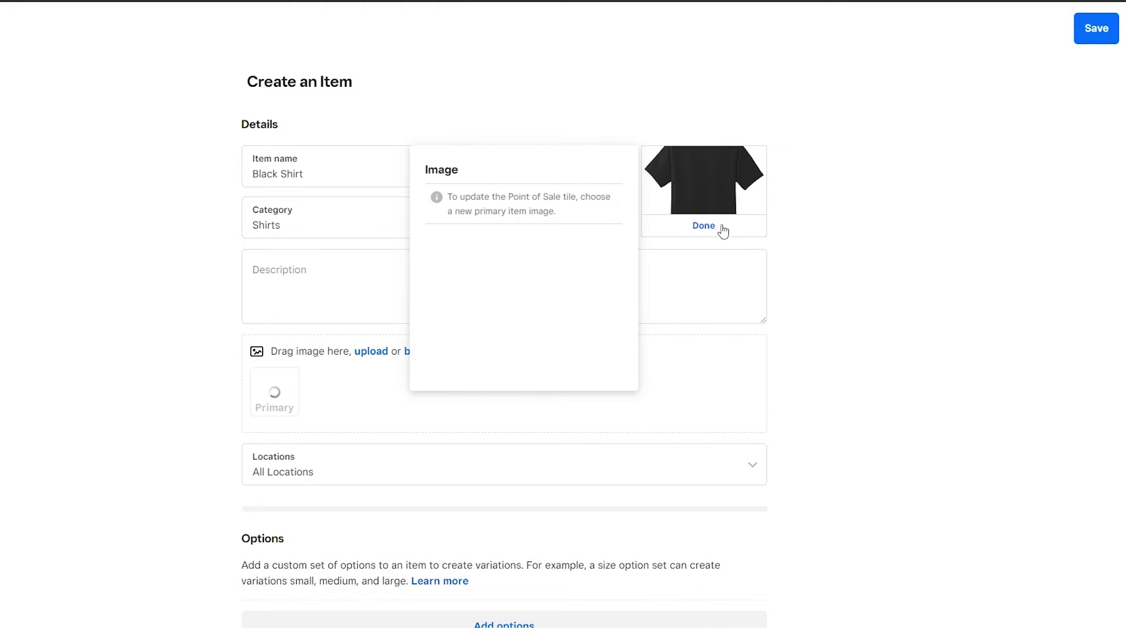
click(700, 227)
click(369, 265)
scroll(350, 182, down, 3)
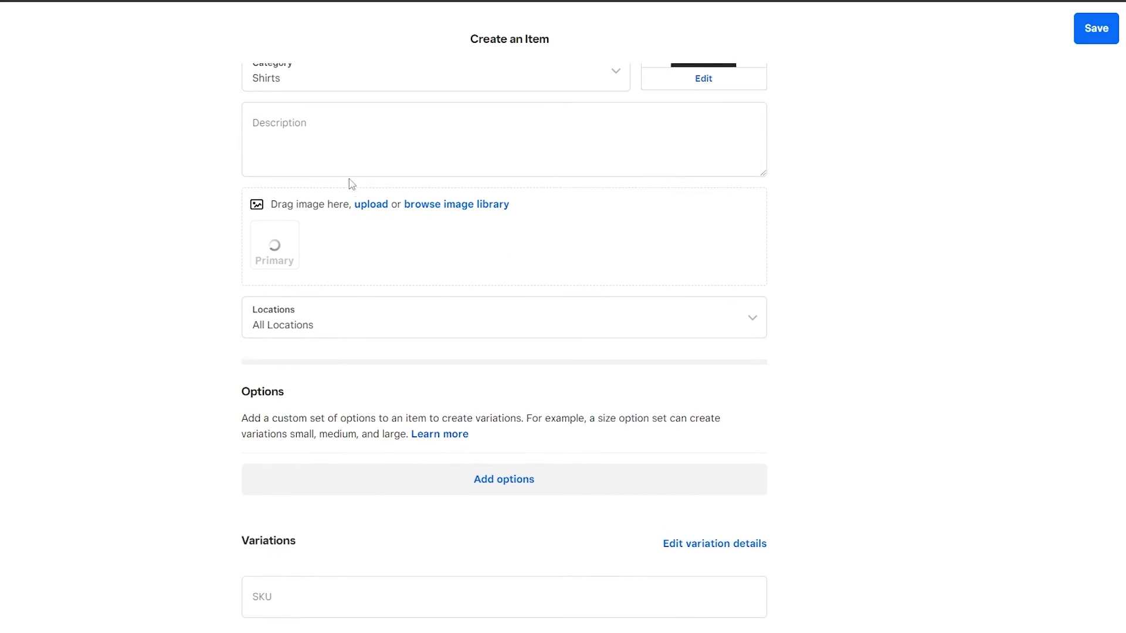
scroll(352, 167, up, 3)
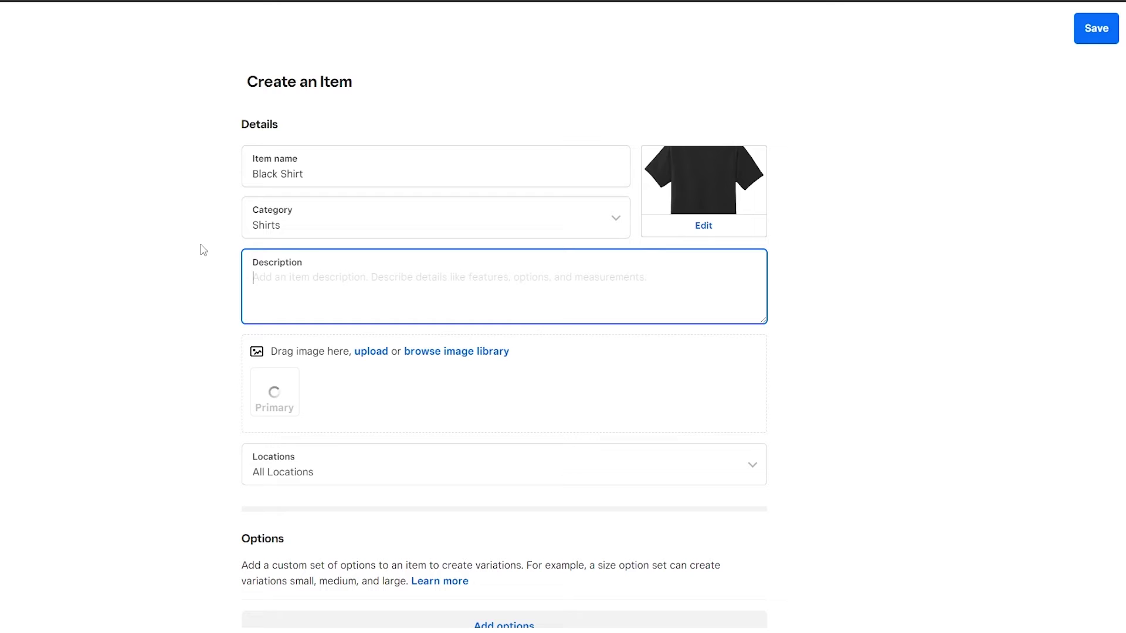
Step: Enter the description 'It's a 100% cotton black shirt best for summers'
click(250, 276)
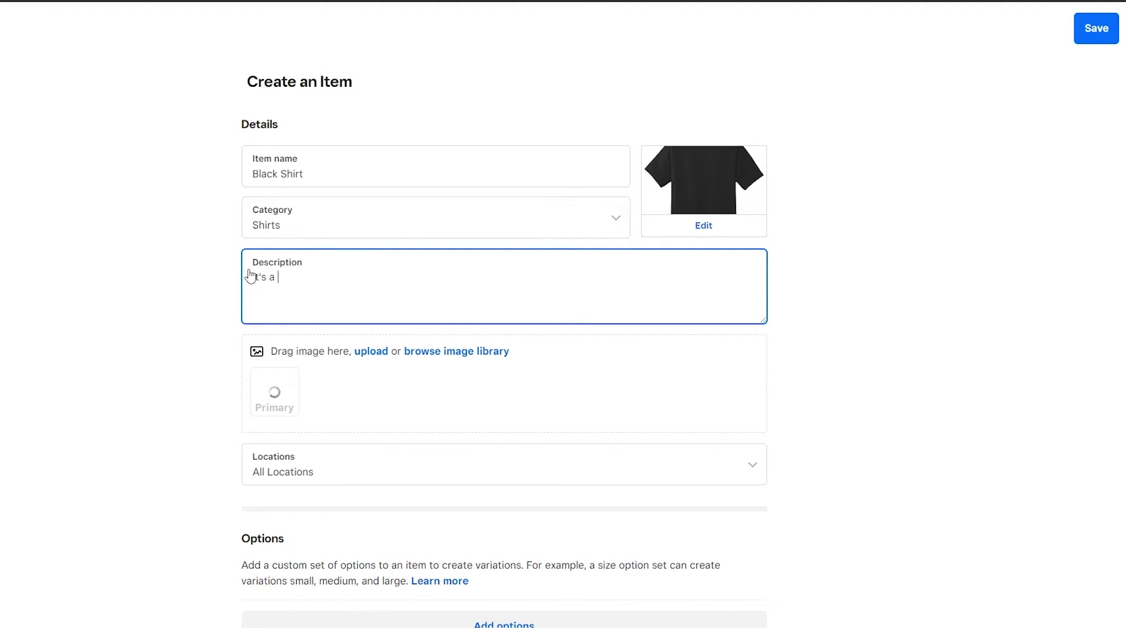
text(It's a 100% cotton black shirt best for summers)
scroll(227, 377, down, 6)
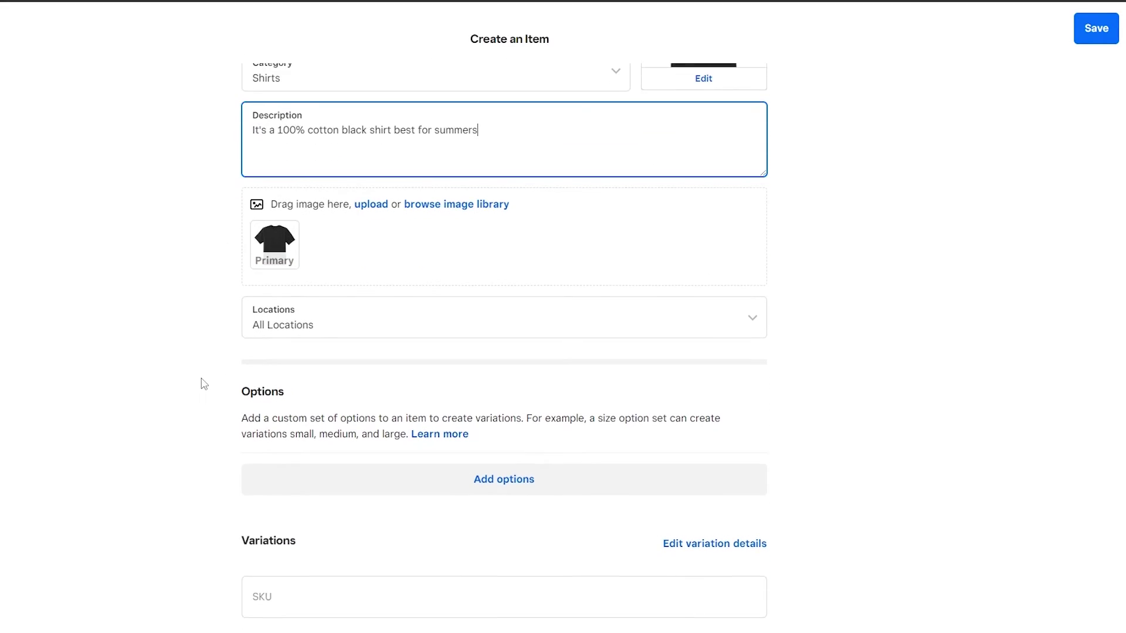
Step: Check the item's locations, leaving it available at All Locations
click(343, 133)
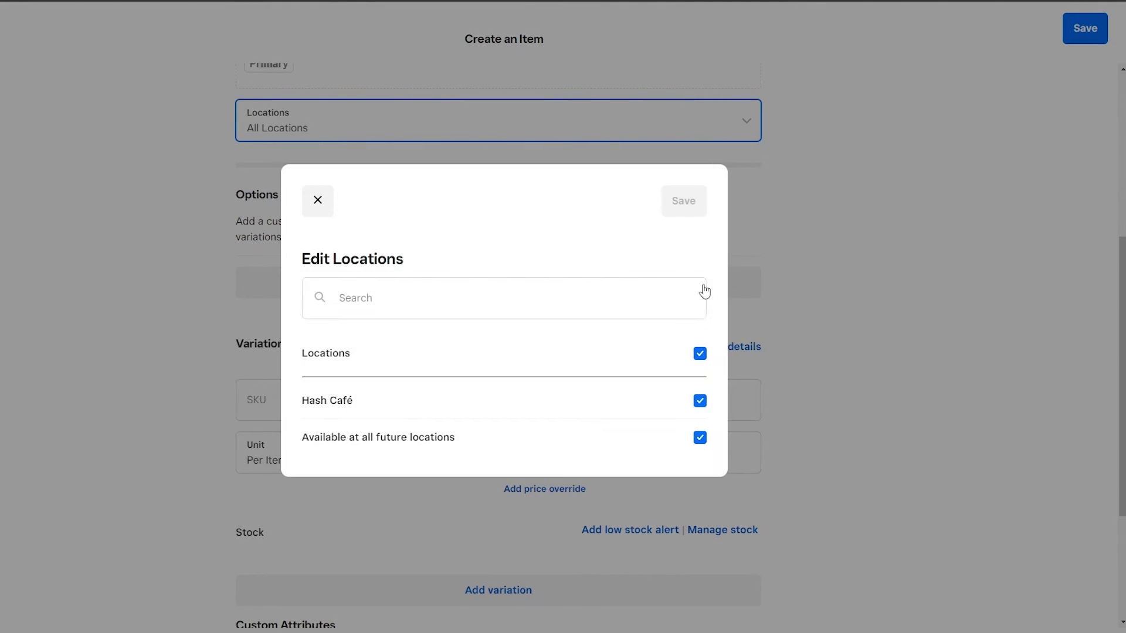
click(171, 205)
scroll(170, 235, down, 1)
scroll(235, 317, up, 1)
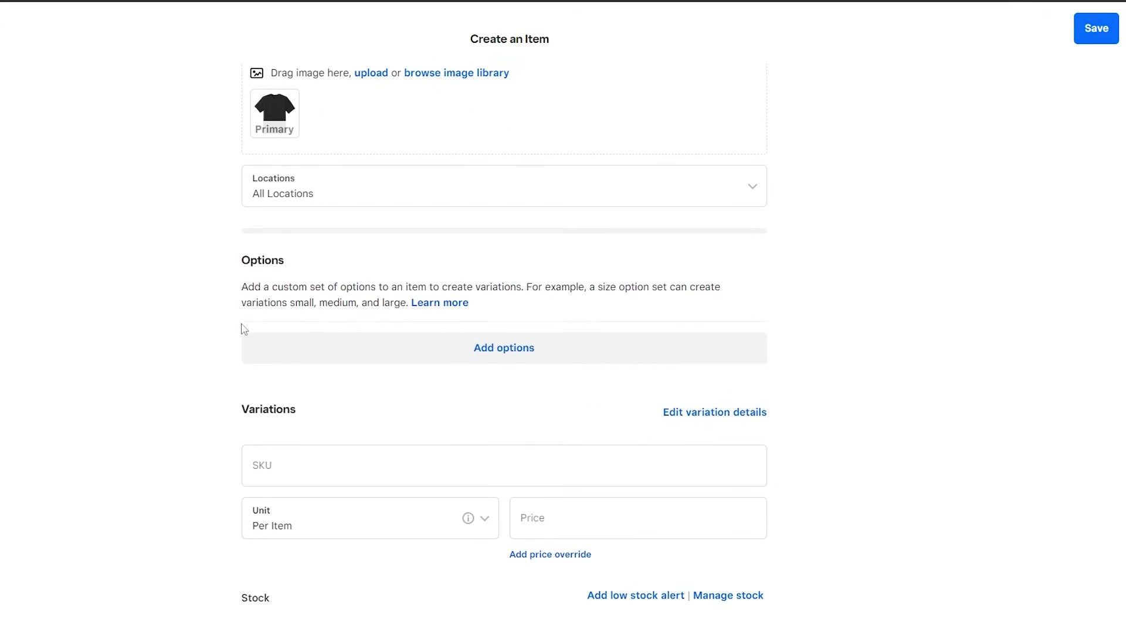
scroll(244, 327, down, 2)
Step: Enter SKU 1234245 and a price of 5000 for the item
mouse_move(467, 383)
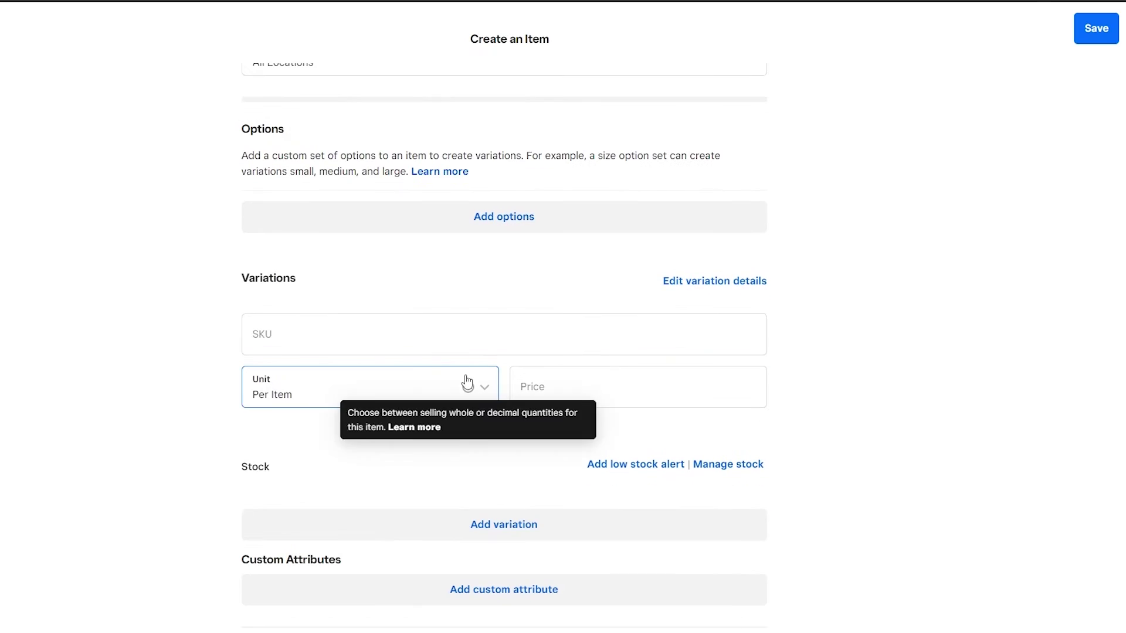
click(366, 332)
text(1234245)
click(629, 397)
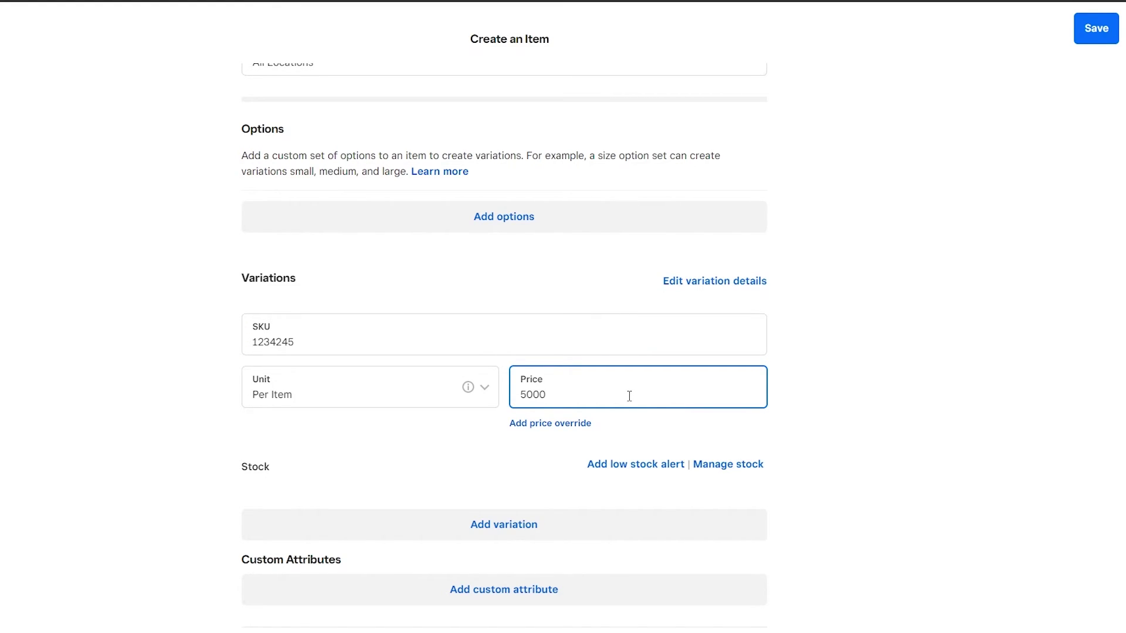
click(810, 381)
scroll(629, 387, down, 2)
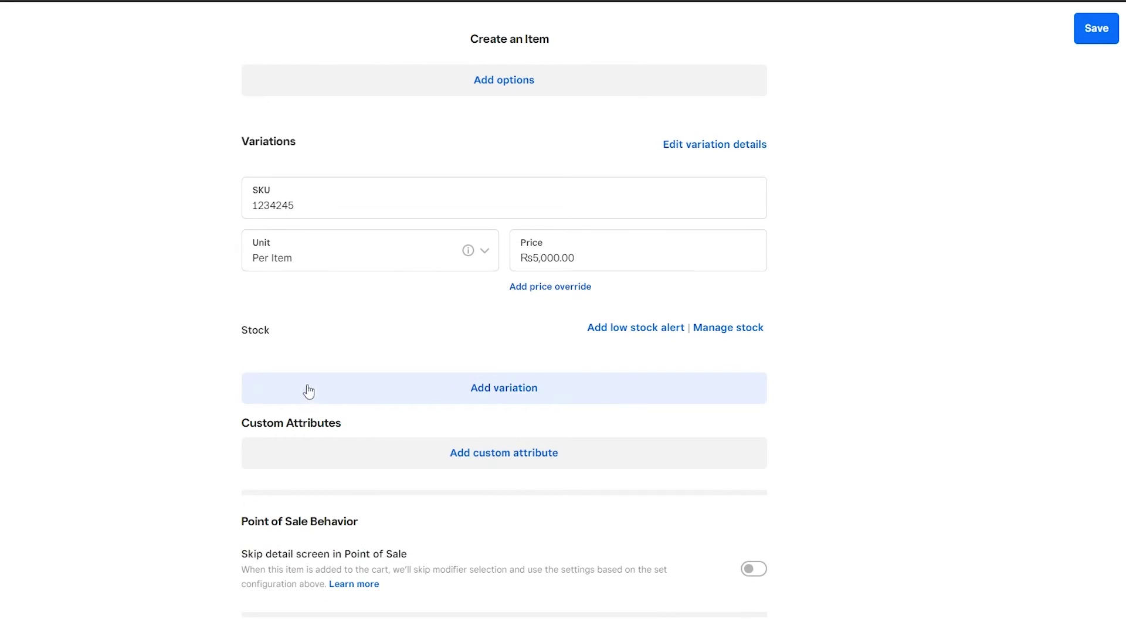
Step: Change the price to 2000 and save the Black Shirt item
click(627, 253)
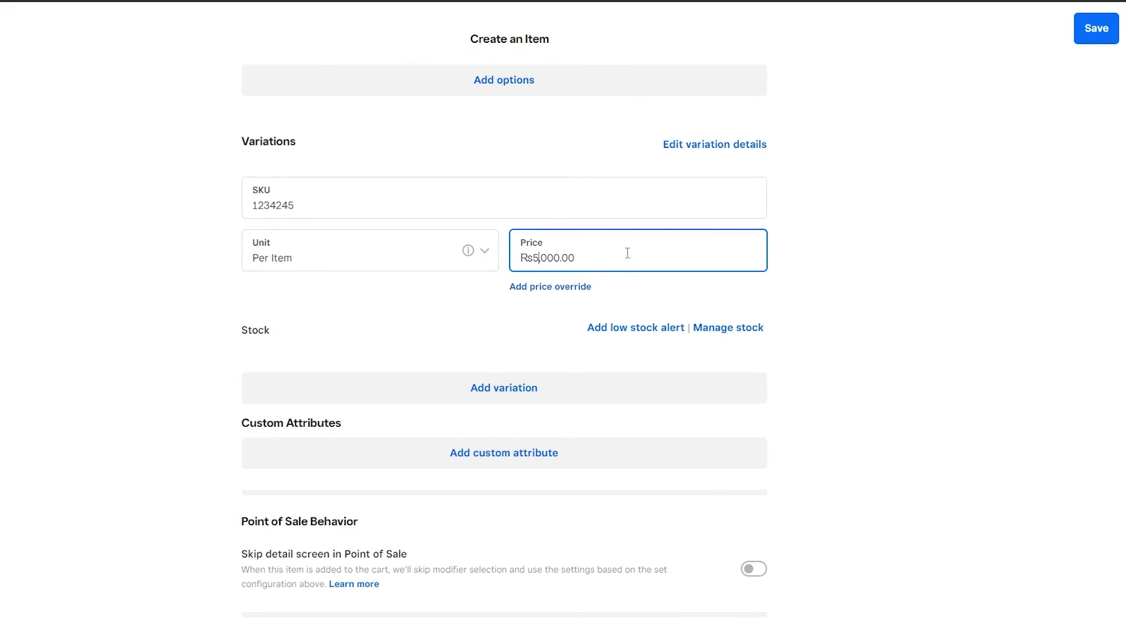
key(BackSpace)
text(2)
click(935, 311)
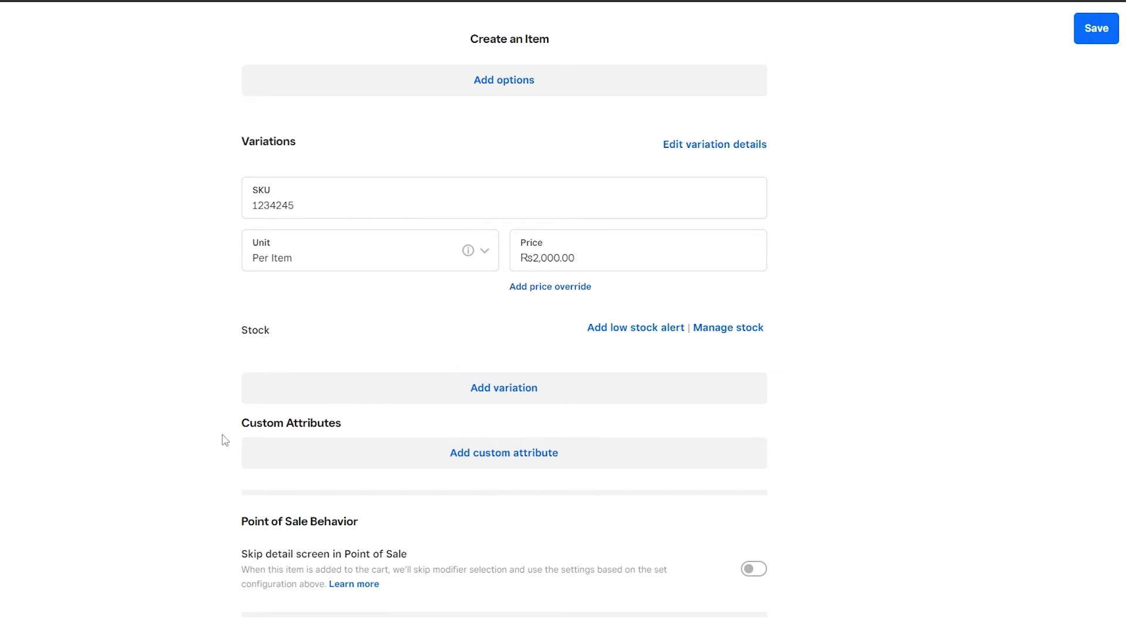
click(539, 258)
click(832, 243)
scroll(877, 516, up, 10)
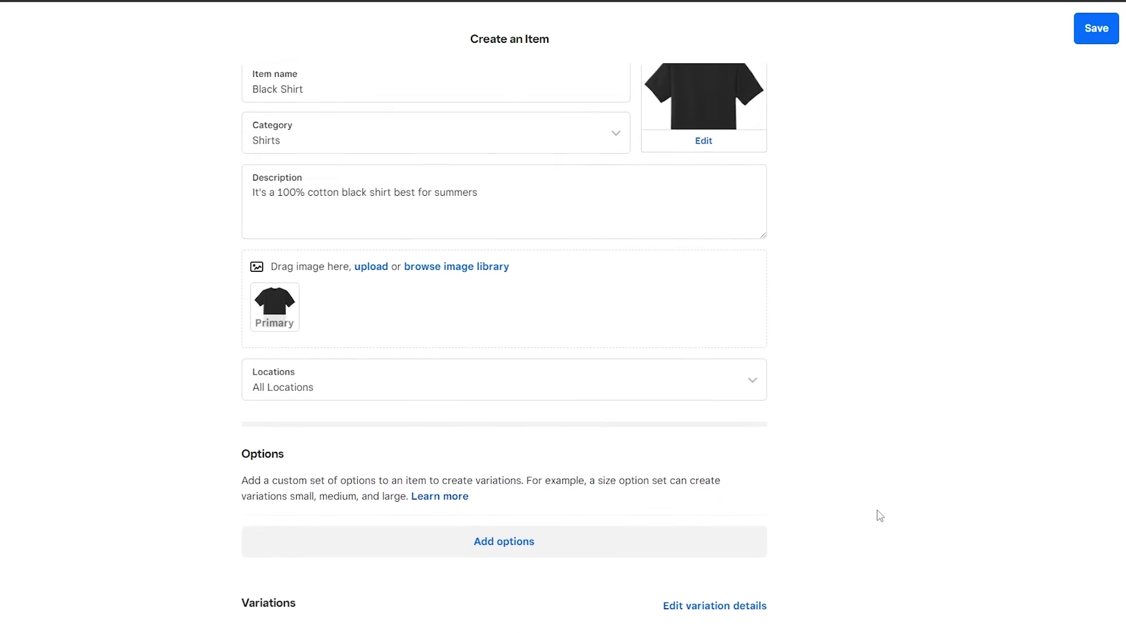
click(1100, 34)
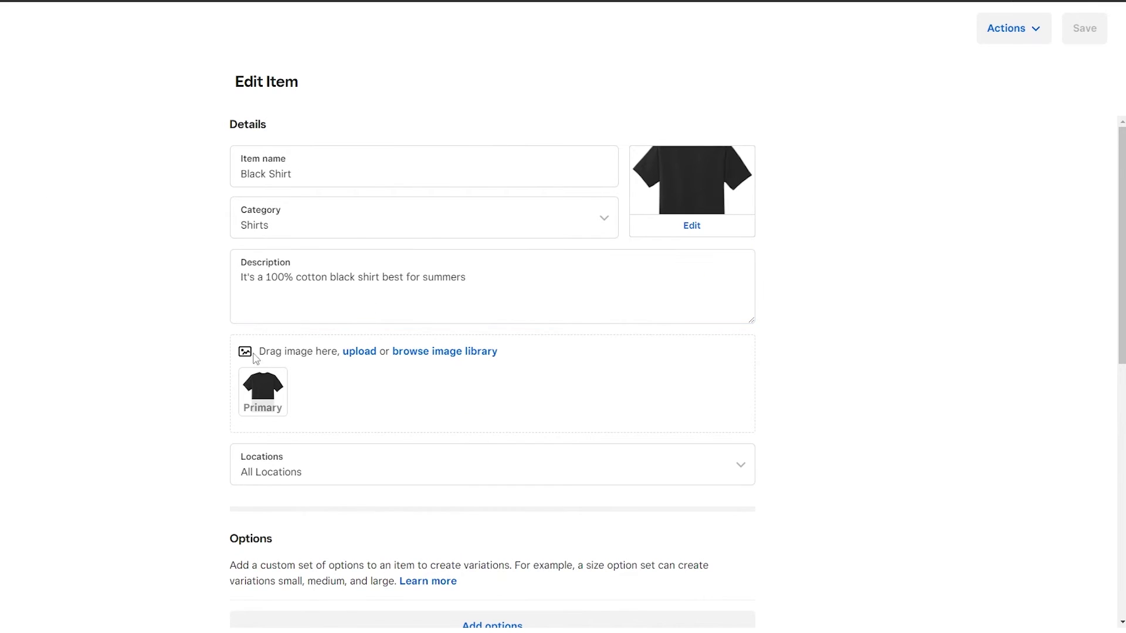
Step: Turn on stock tracking for the Black Shirt variation and record 15 units as Stock received
scroll(223, 370, down, 5)
scroll(226, 370, down, 4)
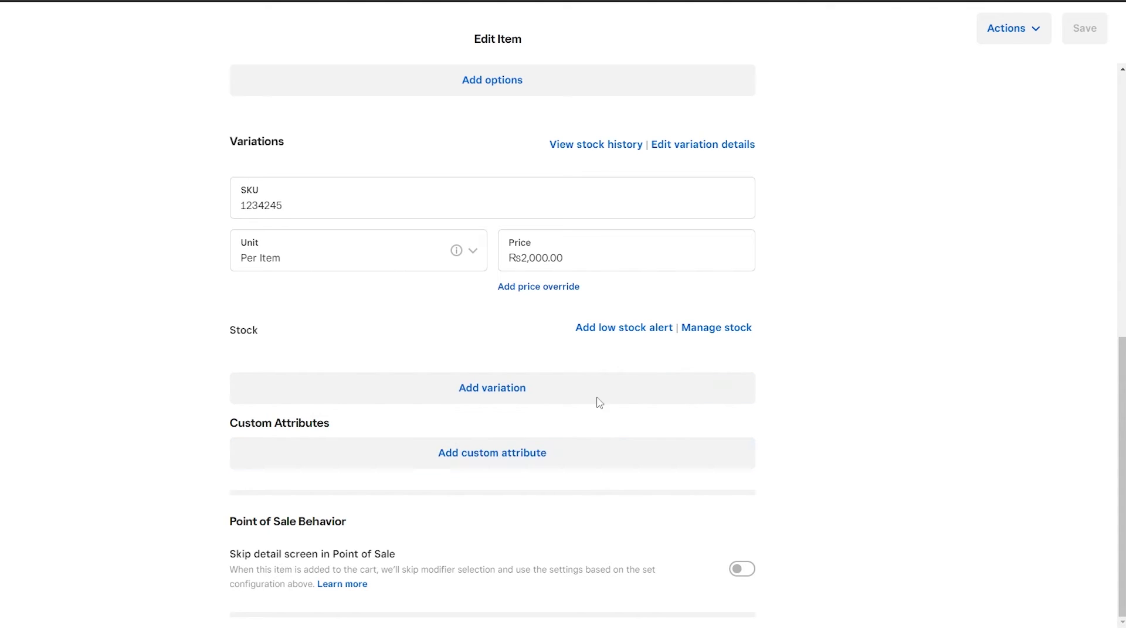
click(712, 330)
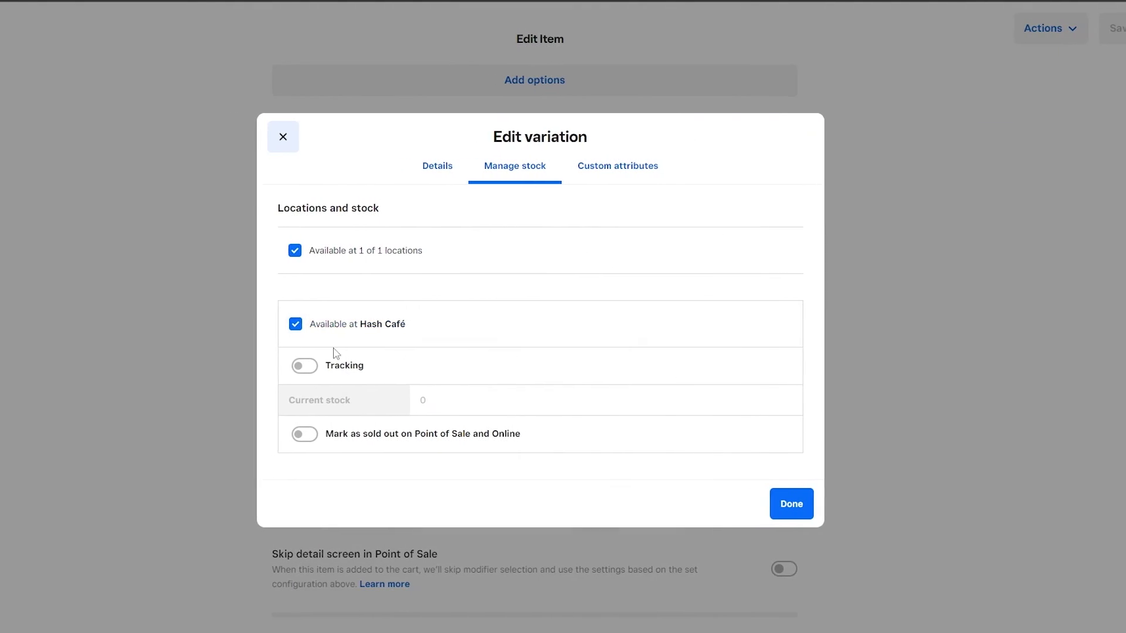
click(304, 366)
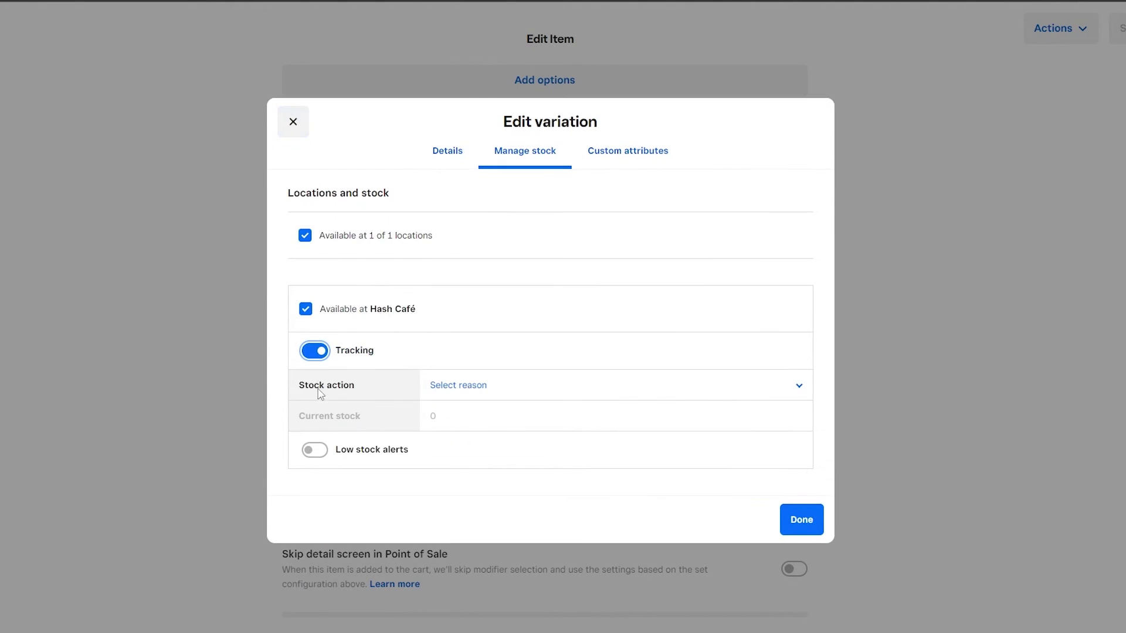
click(459, 386)
click(459, 393)
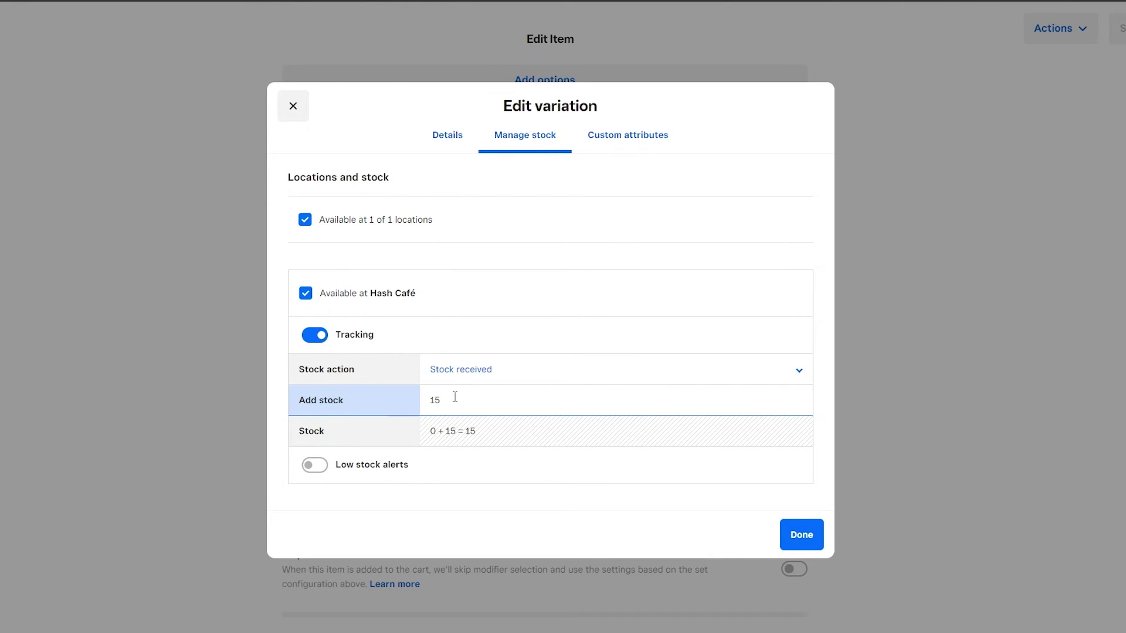
click(440, 434)
click(818, 534)
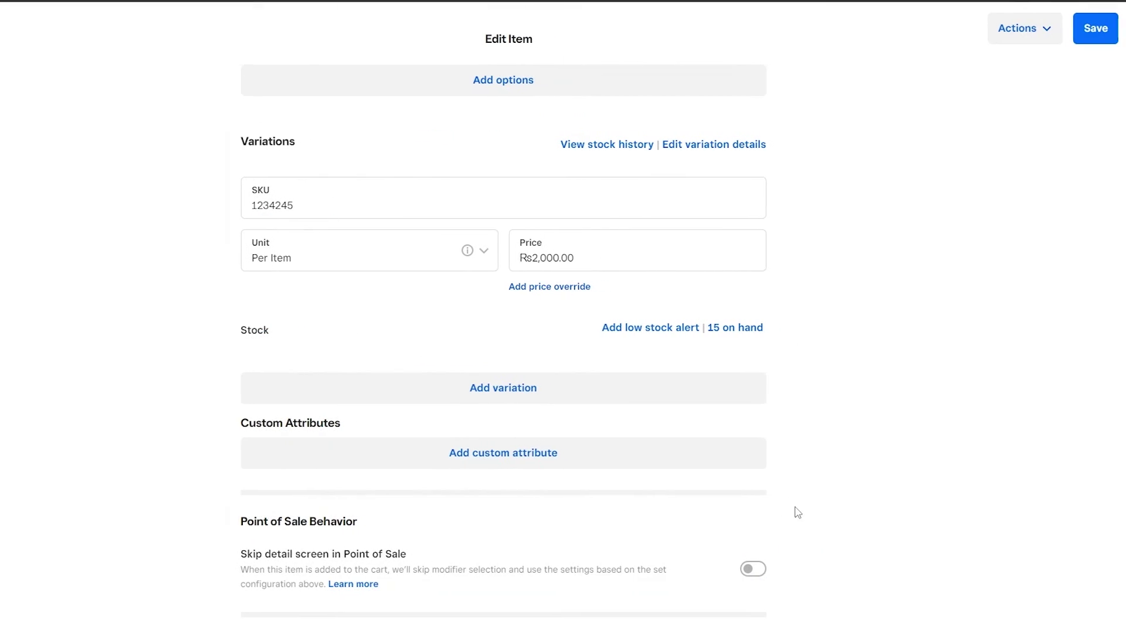
scroll(768, 402, up, 2)
scroll(777, 396, up, 5)
Step: Save the Black Shirt, browse Units, Categories and Discounts, then return to Home
click(1073, 43)
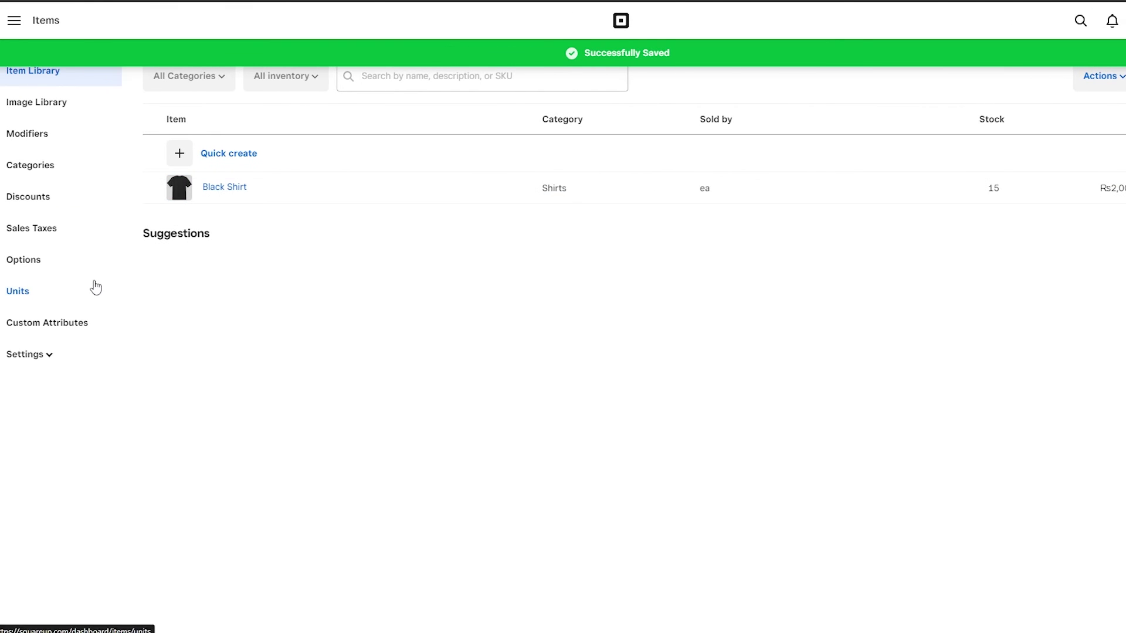
click(28, 298)
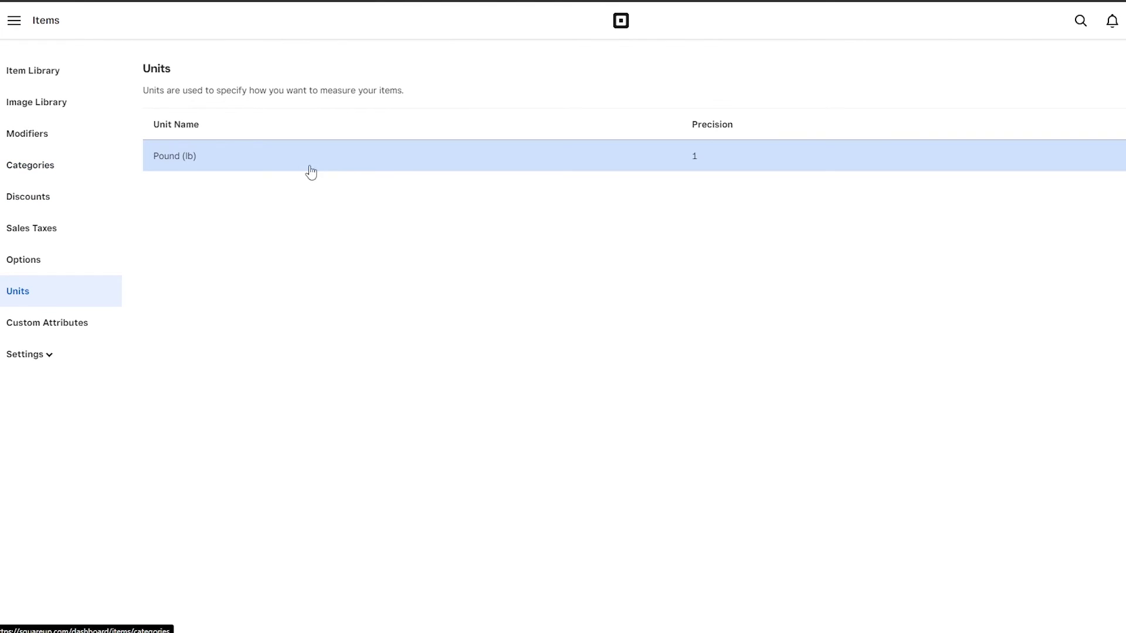
click(21, 170)
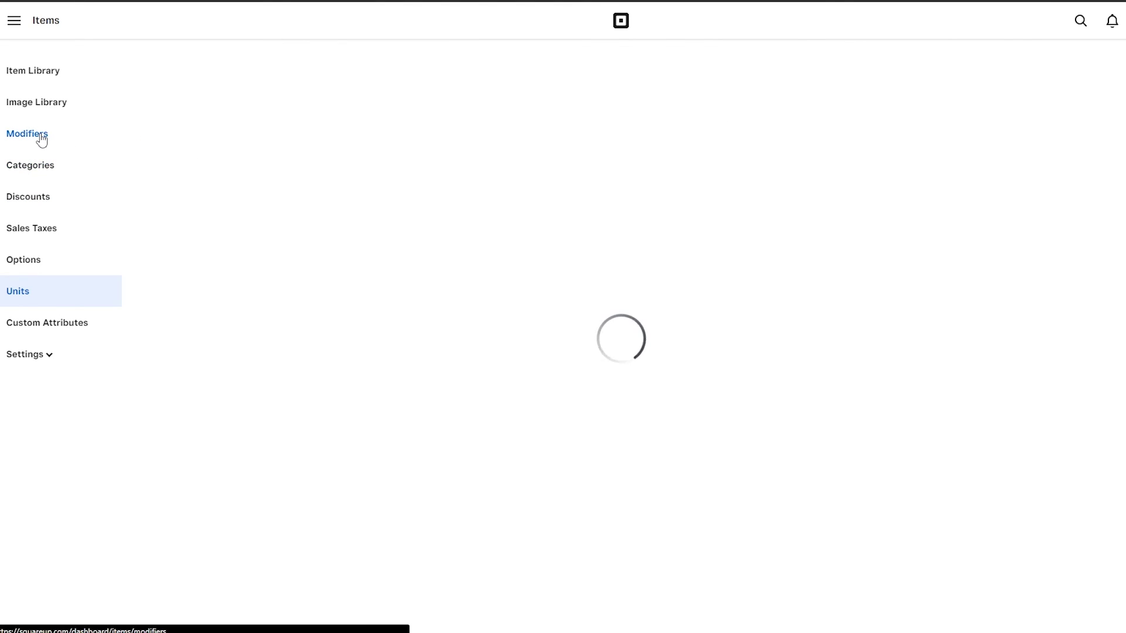
click(44, 198)
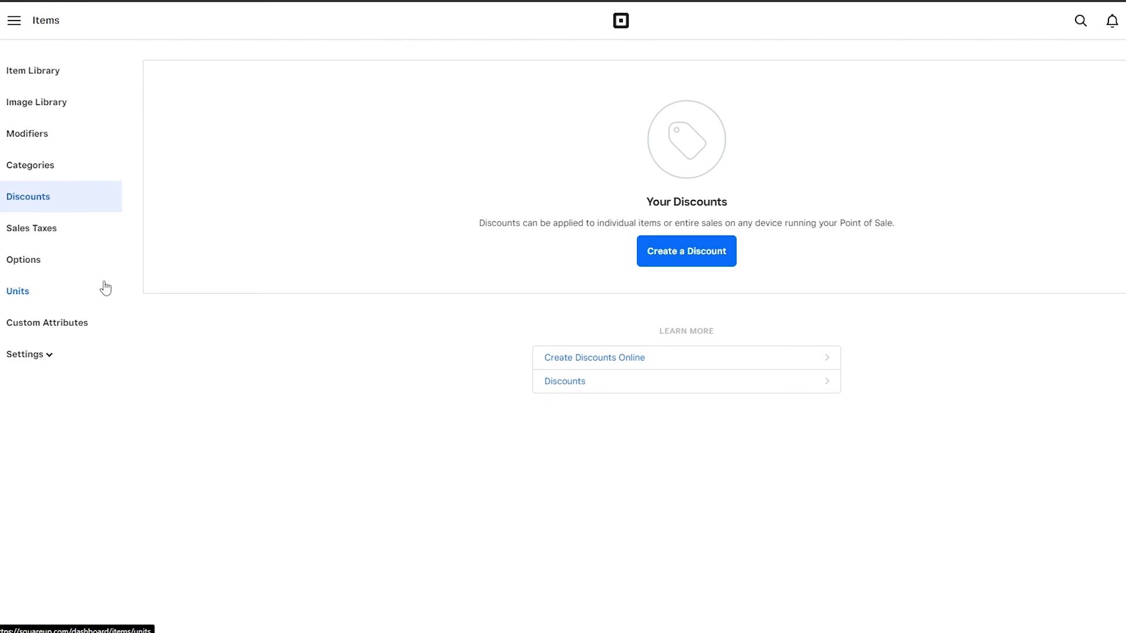
click(14, 24)
click(36, 94)
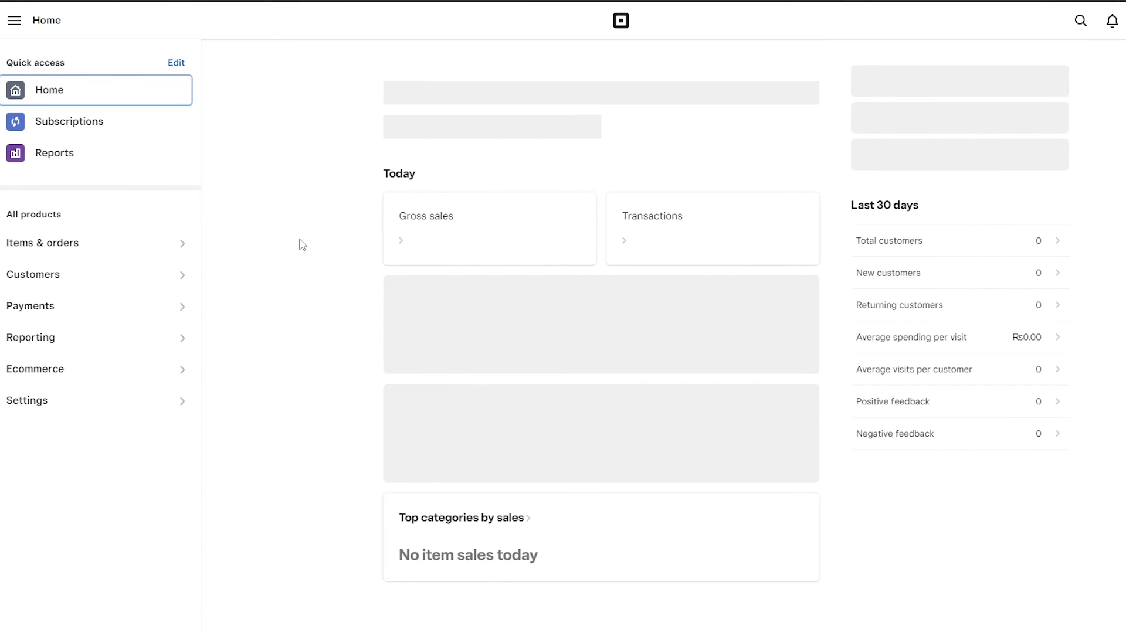
click(110, 315)
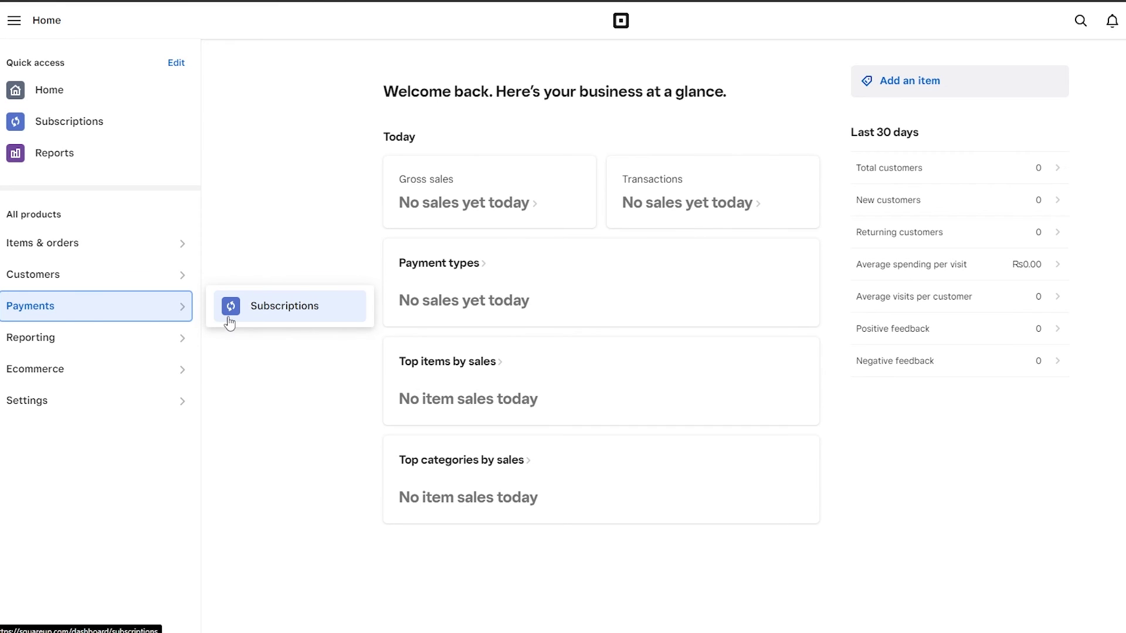
click(248, 308)
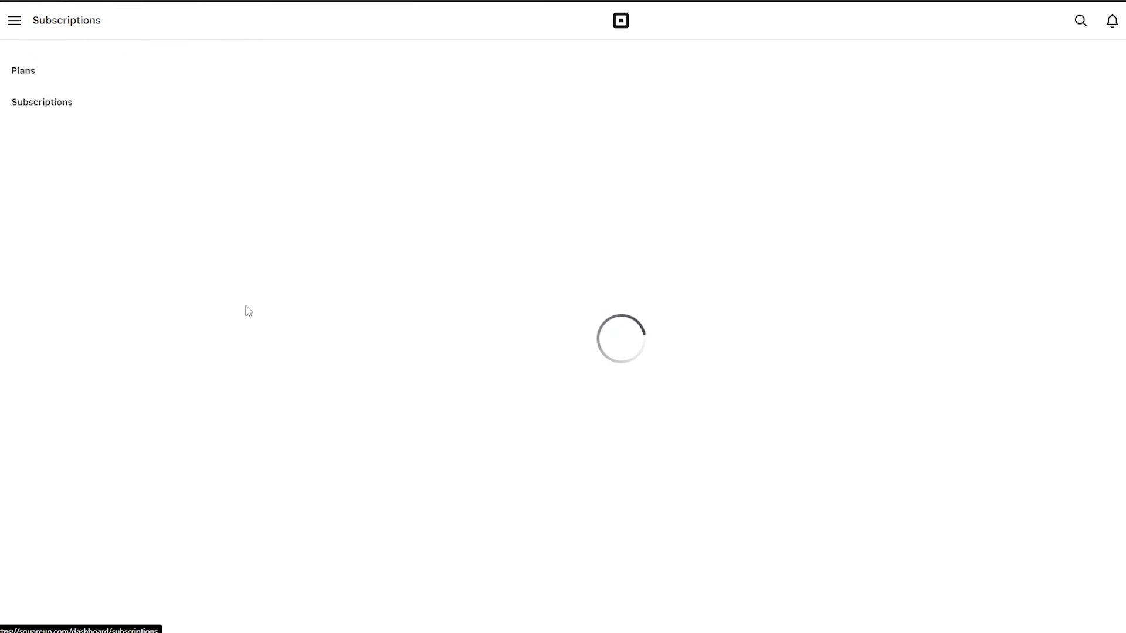
click(31, 80)
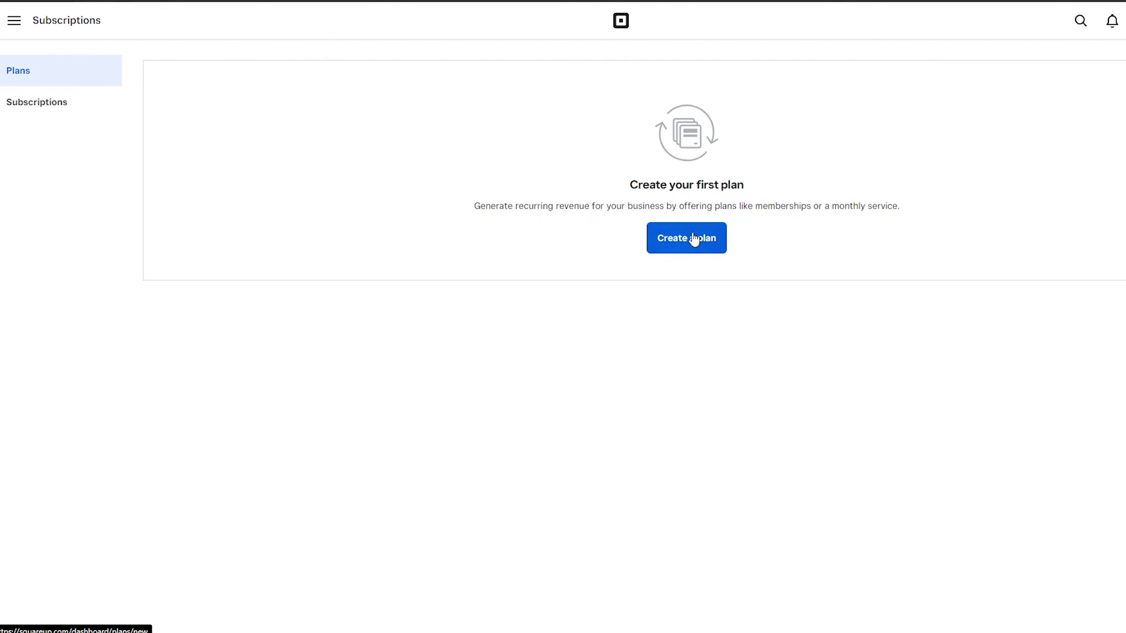
click(693, 239)
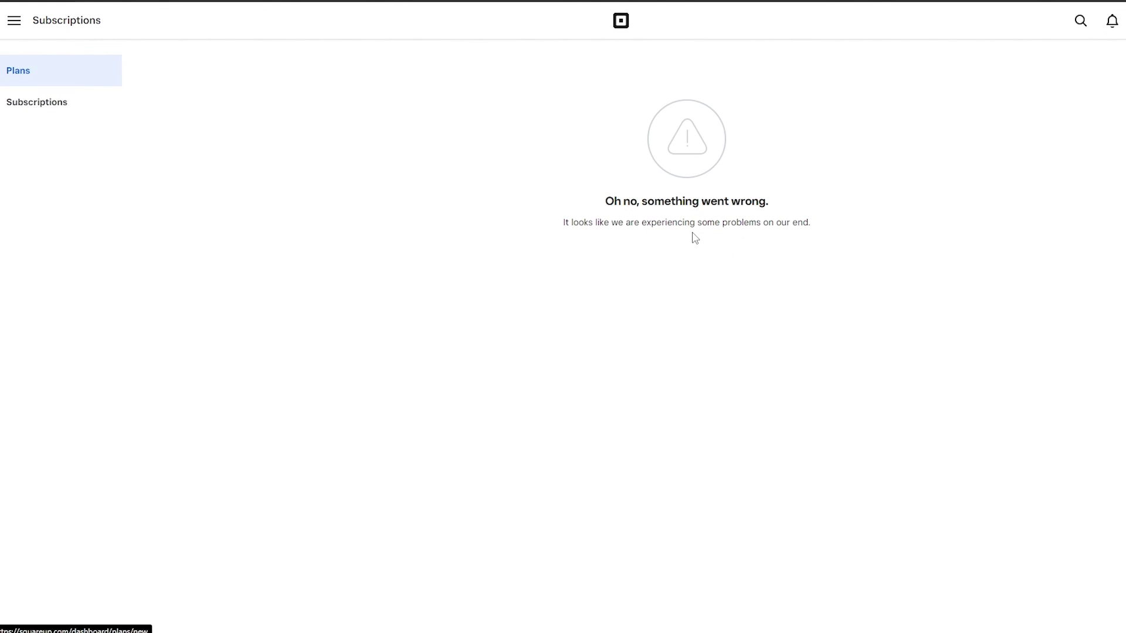
click(10, 105)
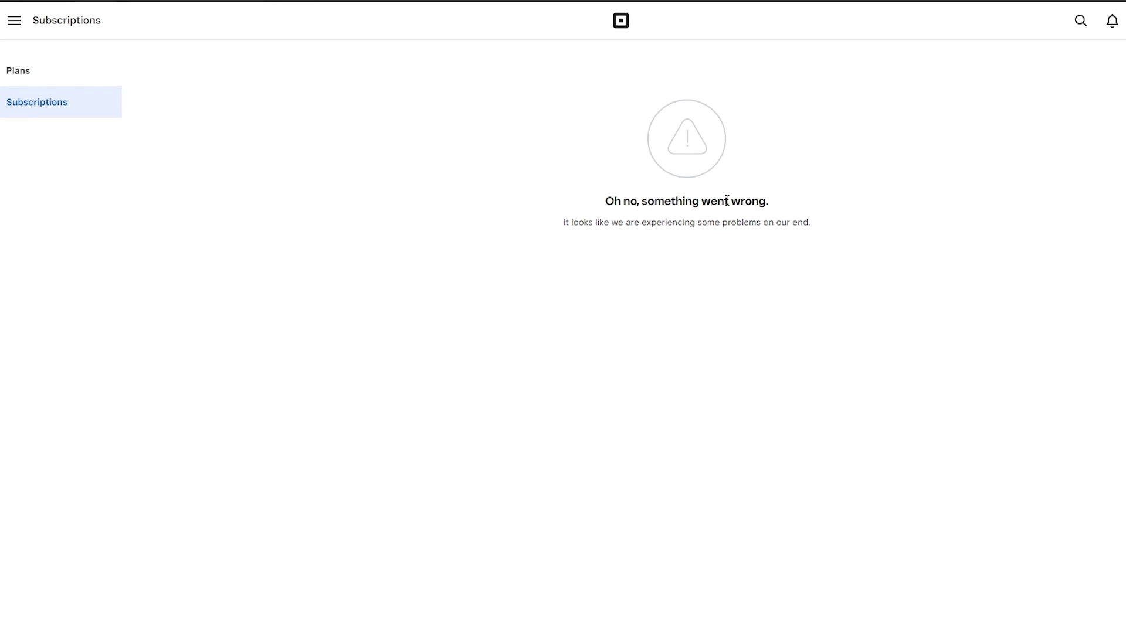
click(3, 64)
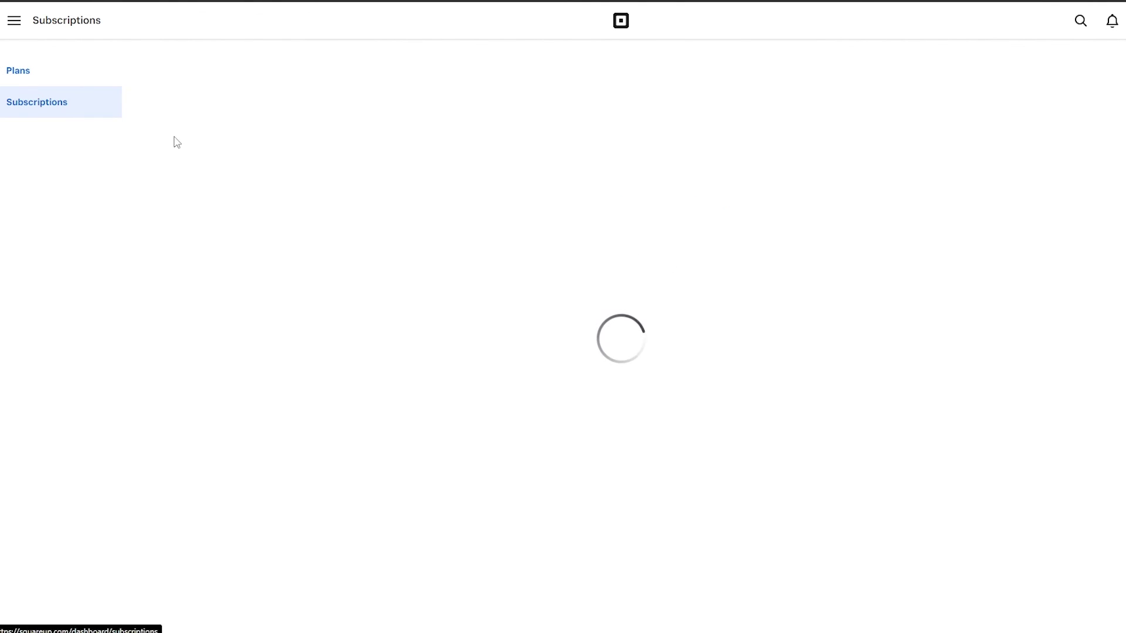
click(23, 32)
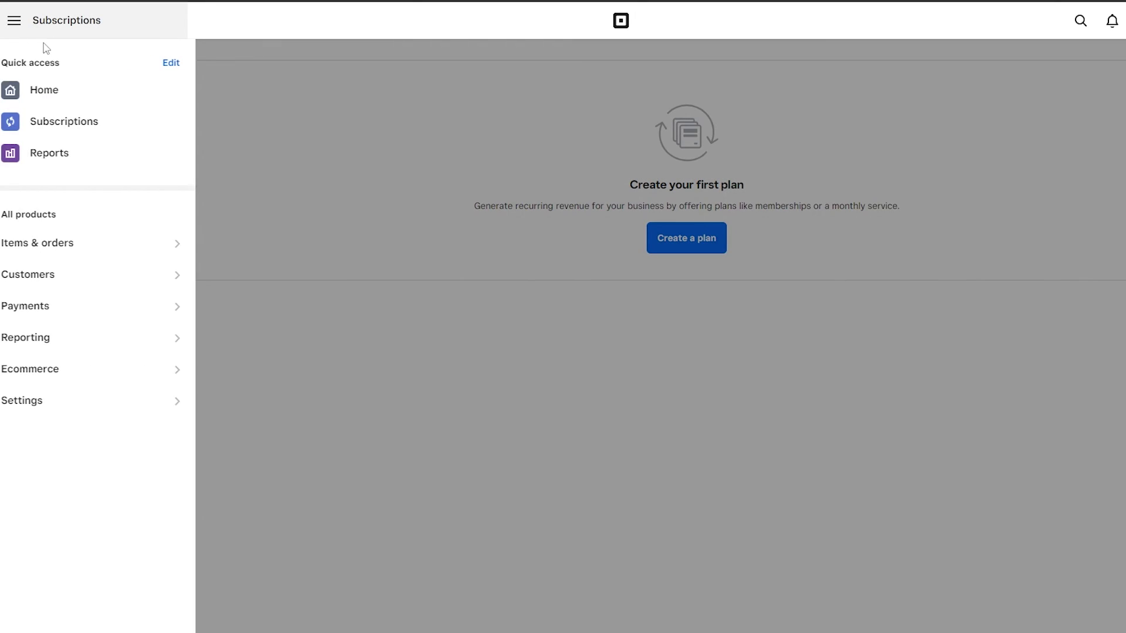
click(55, 95)
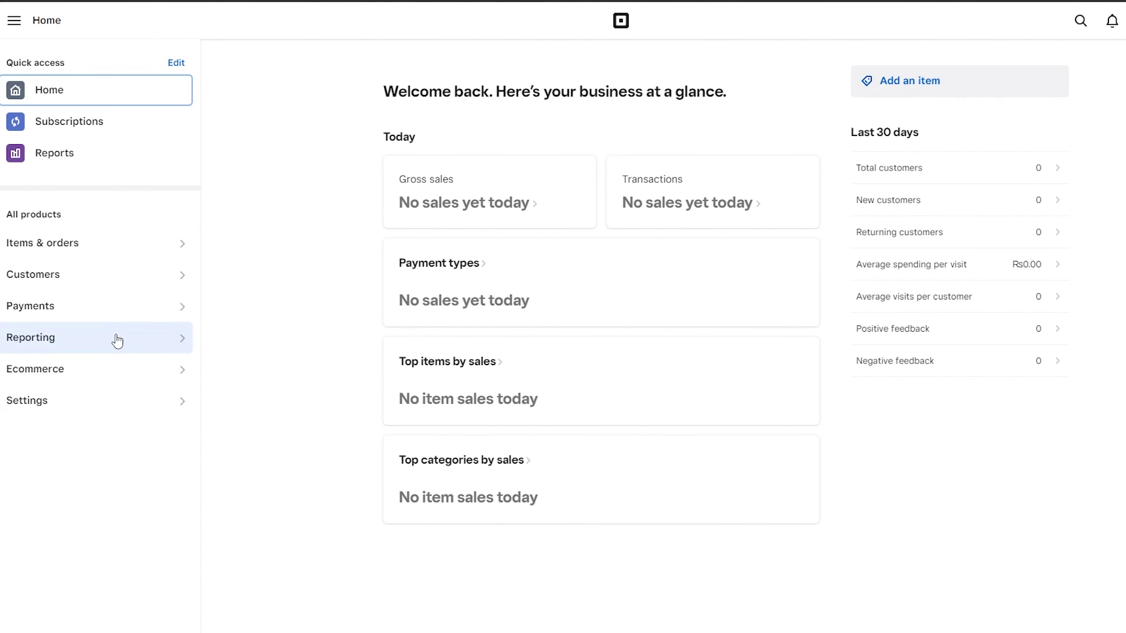
Step: Open Ecommerce's Online sales channels and view the Pickup and delivery partners card
click(135, 374)
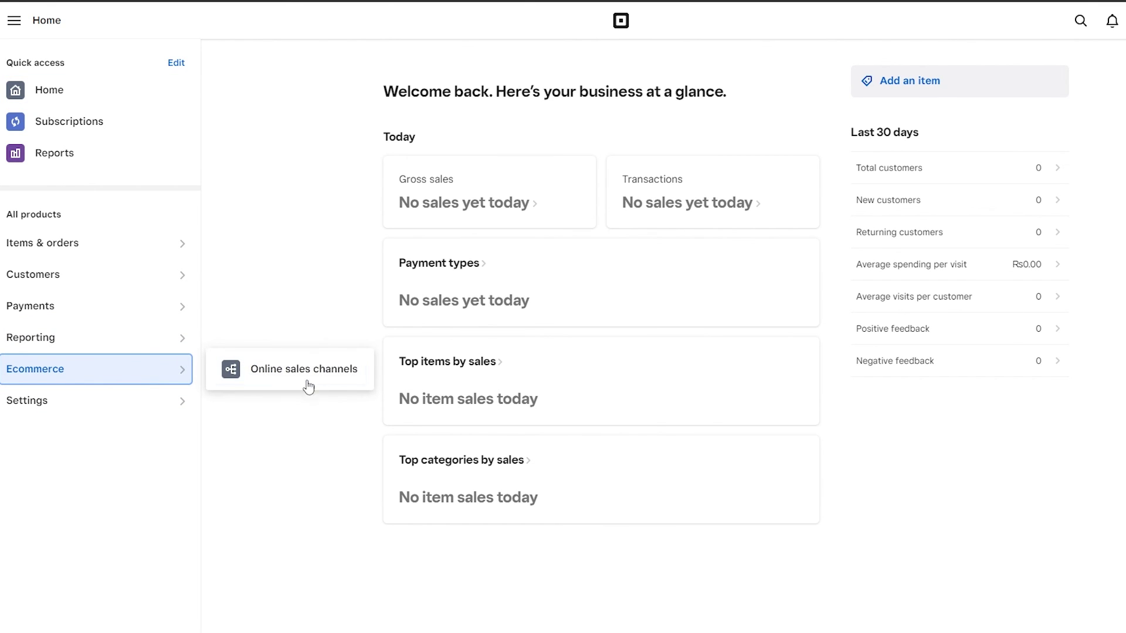
click(308, 381)
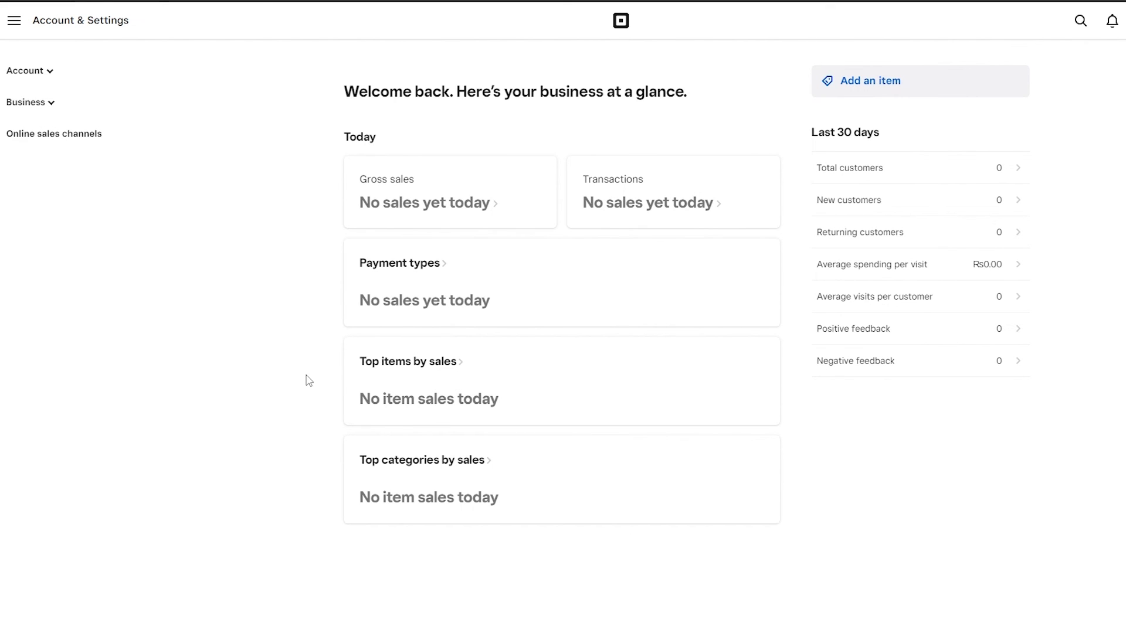
click(46, 102)
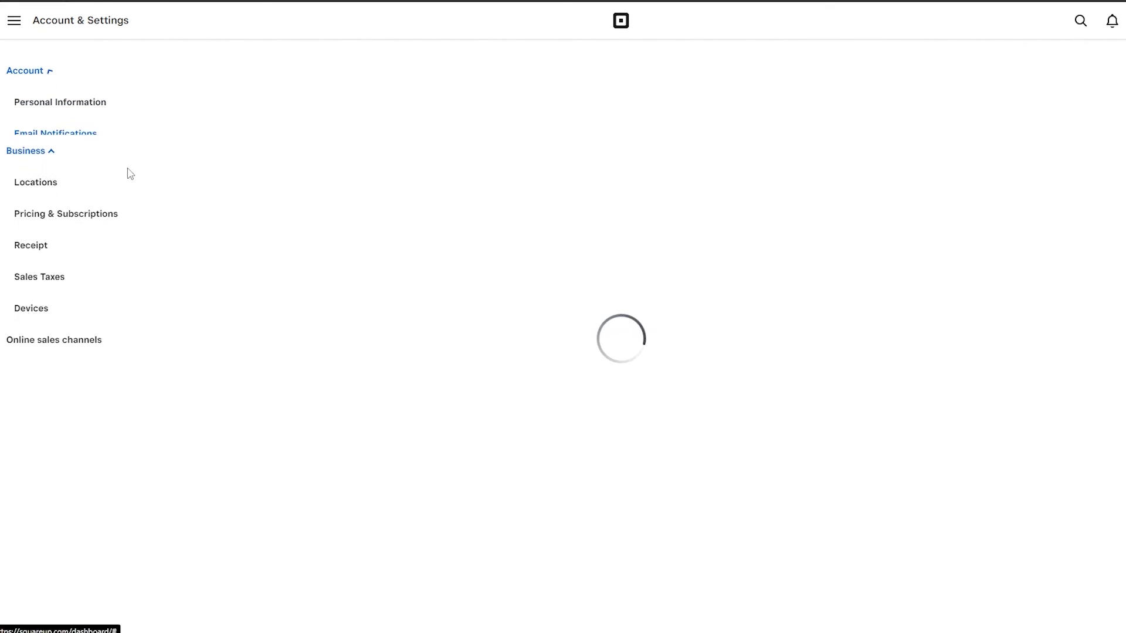
click(50, 73)
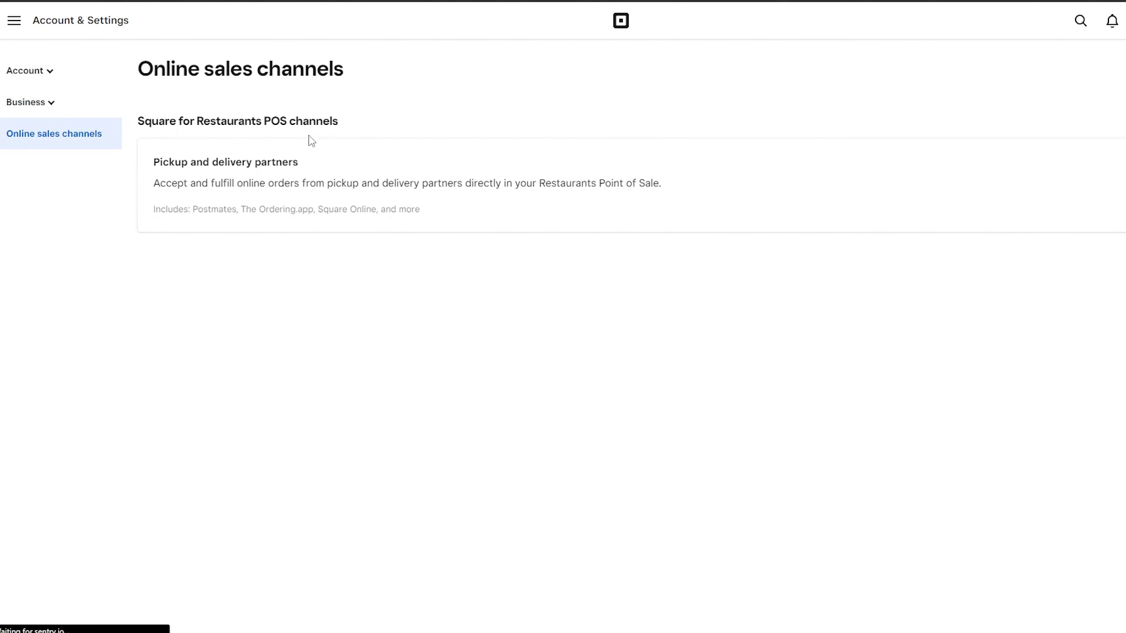
click(619, 220)
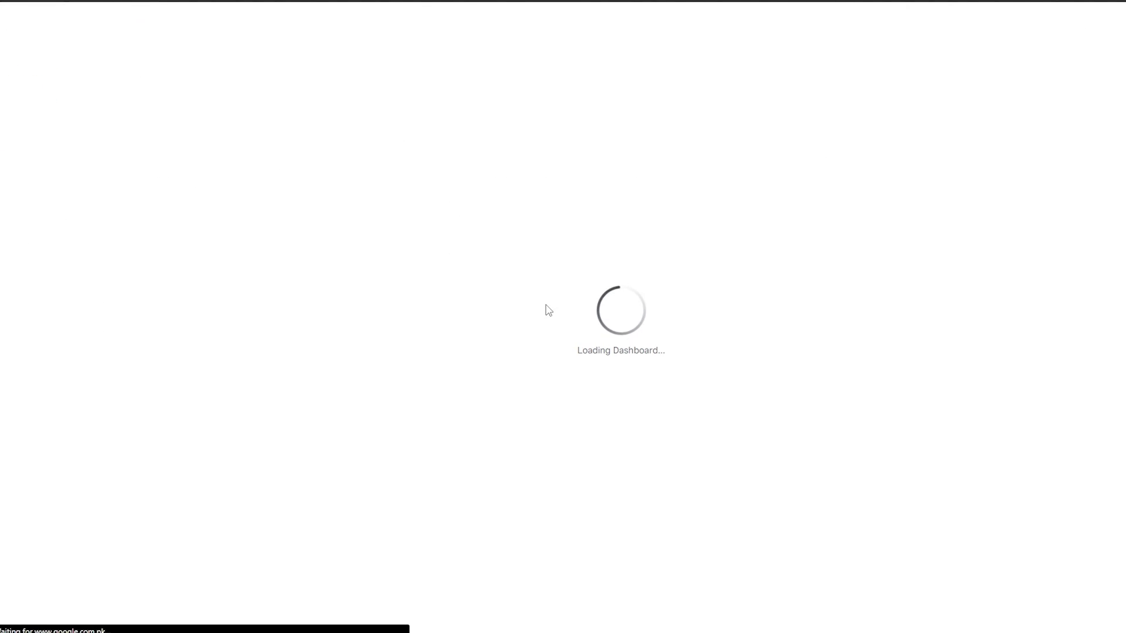